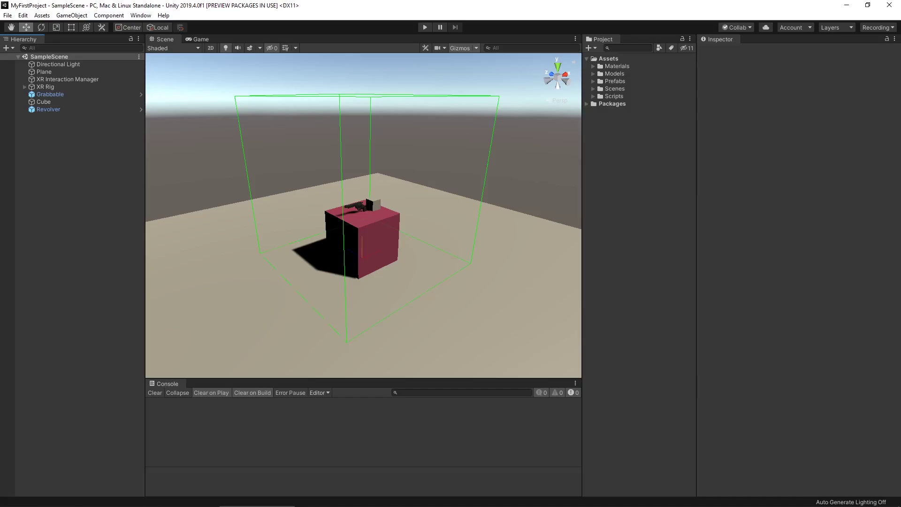
- Set the Revolver model's import Scale Factor to 15 and apply the import settings
{"action": "left_click", "coordinate": [69, 111]}
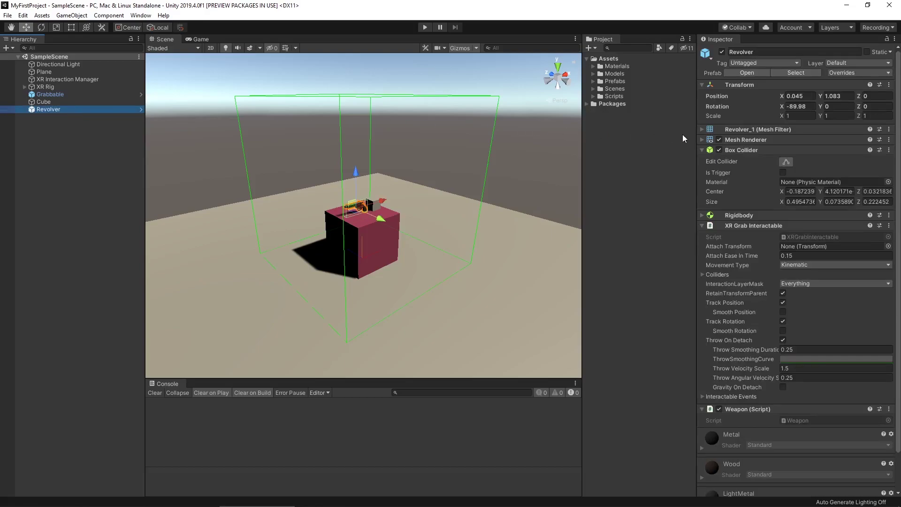
{"action": "left_click", "coordinate": [702, 130]}
{"action": "left_click", "coordinate": [795, 141]}
{"action": "left_click", "coordinate": [620, 80]}
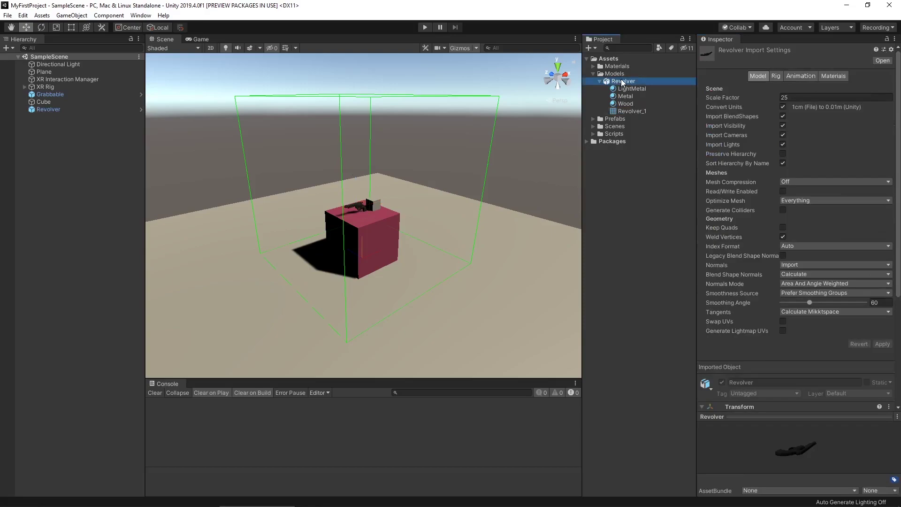
{"action": "left_click", "coordinate": [807, 97]}
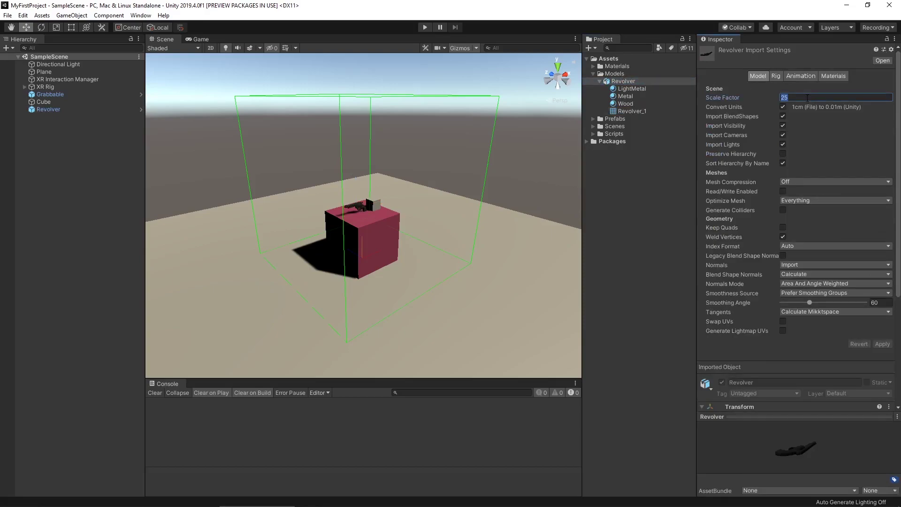
{"action": "type", "text": "15"}
{"action": "left_click", "coordinate": [881, 344]}
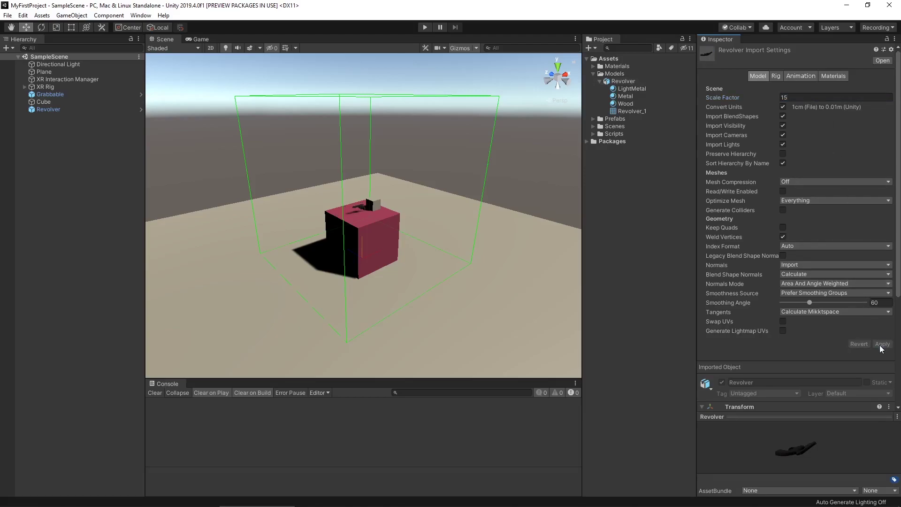
- Reset the Box Collider on the scene's Revolver to refit it to the rescaled mesh
{"action": "double_click", "coordinate": [83, 109]}
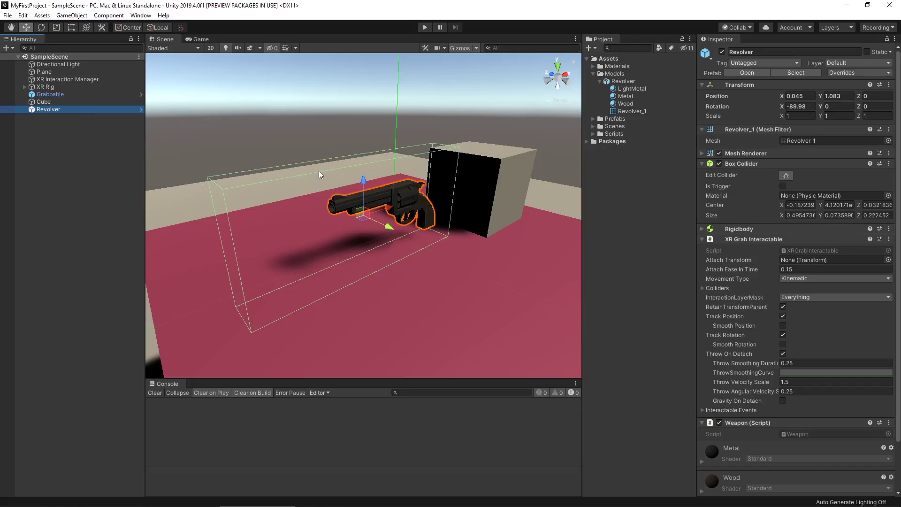
{"action": "left_click", "coordinate": [889, 166]}
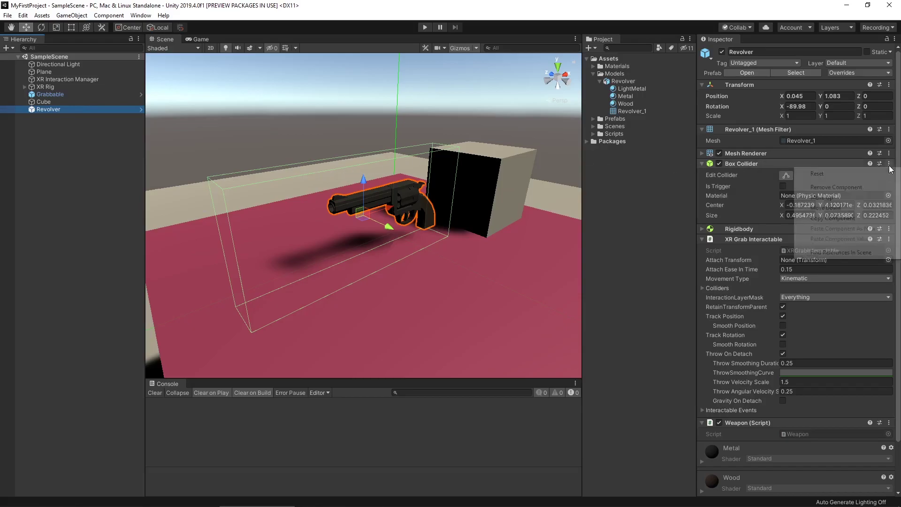
{"action": "left_click", "coordinate": [862, 173]}
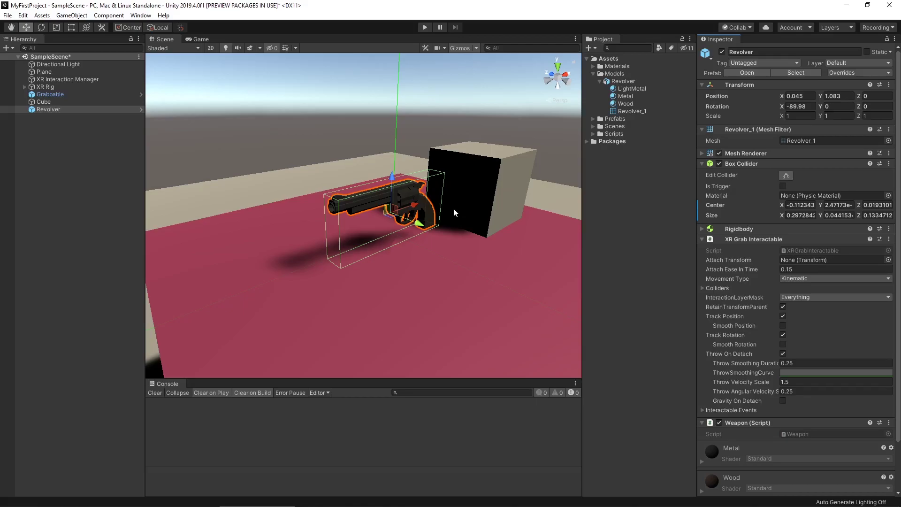
- Check the collider in the Revolver prefab, return to the scene and apply all of the Revolver's overrides to the prefab
{"action": "left_click", "coordinate": [140, 110]}
{"action": "left_click", "coordinate": [141, 110]}
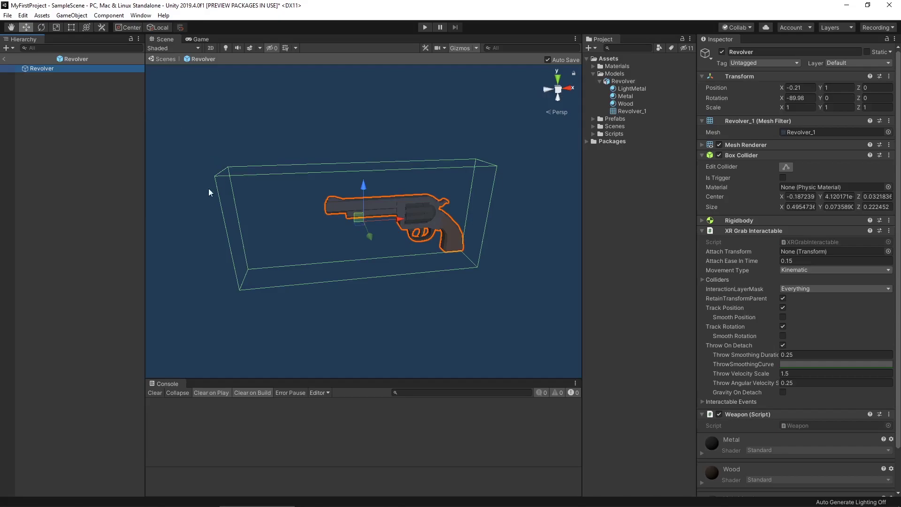
{"action": "left_click", "coordinate": [3, 59]}
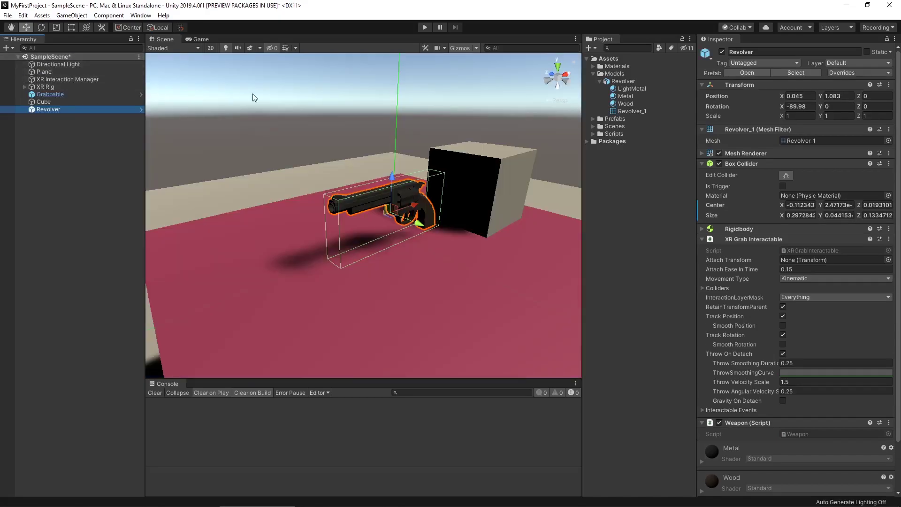
{"action": "left_click", "coordinate": [846, 73]}
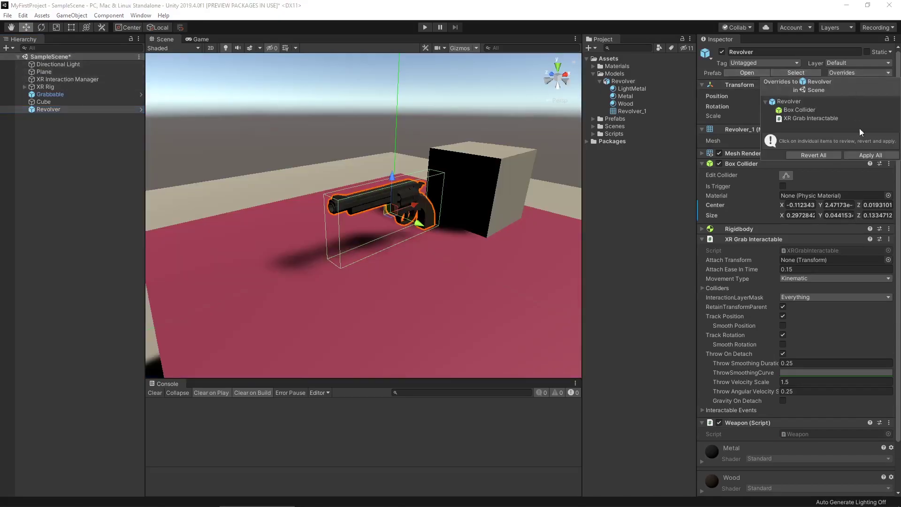
{"action": "left_click", "coordinate": [869, 154]}
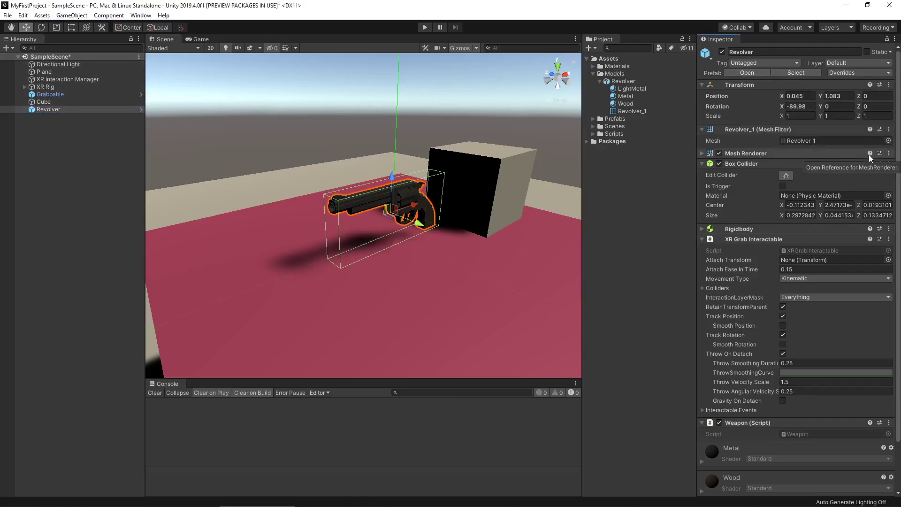
- Open the Revolver prefab and add an empty child object named Attach under Revolver
{"action": "left_click", "coordinate": [141, 111]}
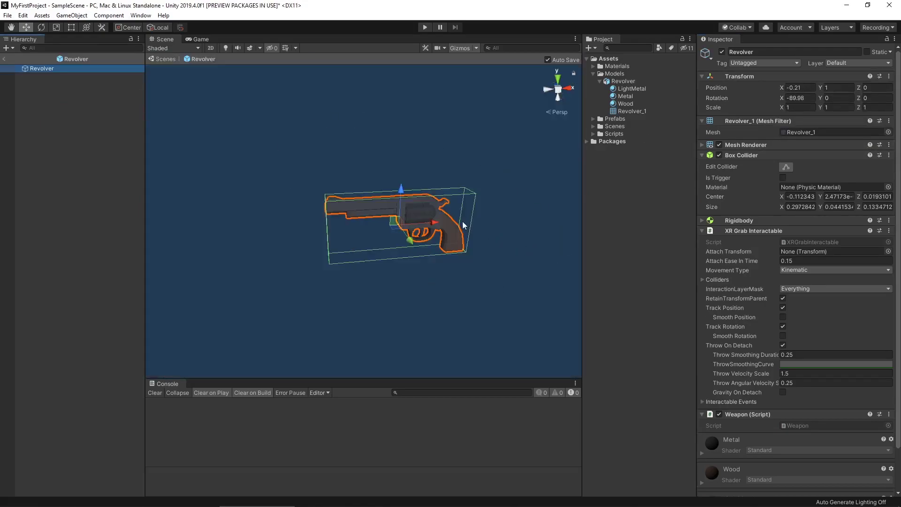
{"action": "right_click", "coordinate": [53, 69]}
{"action": "left_click", "coordinate": [85, 156]}
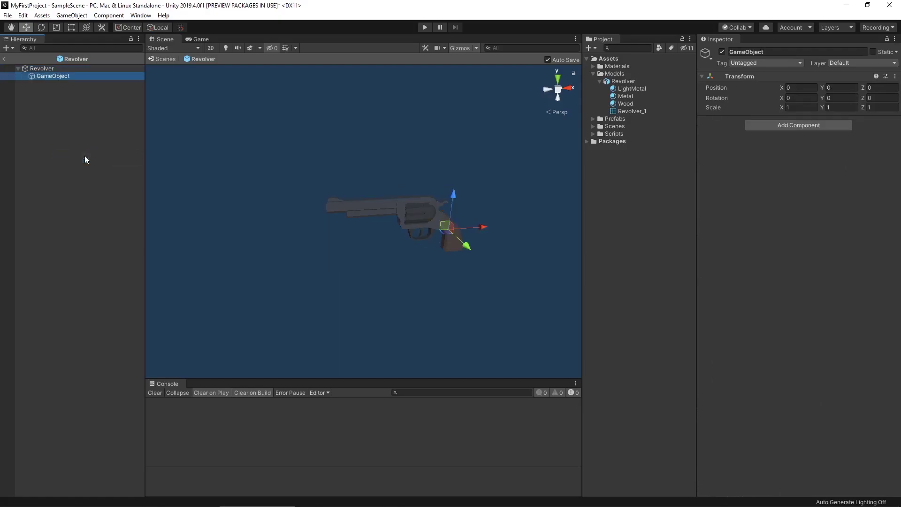
{"action": "key", "text": "F2"}
{"action": "type", "text": "Attach"}
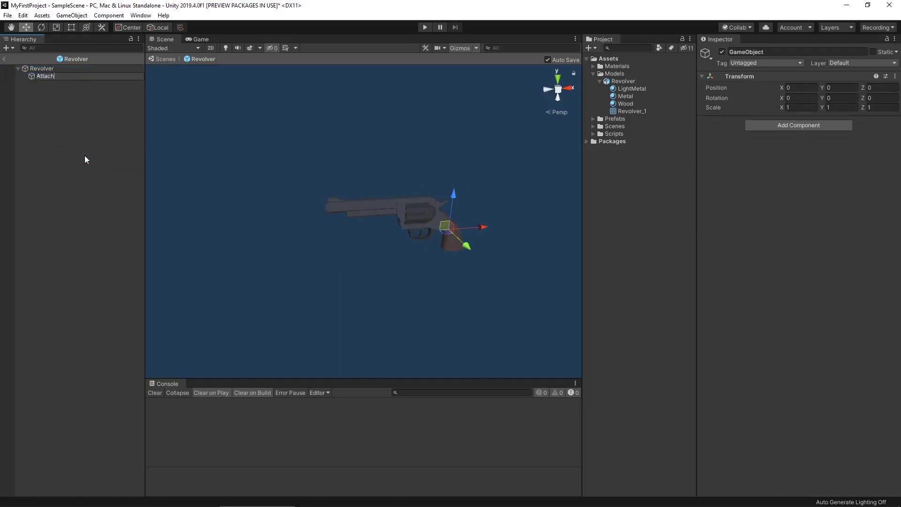
{"action": "key", "text": "Return"}
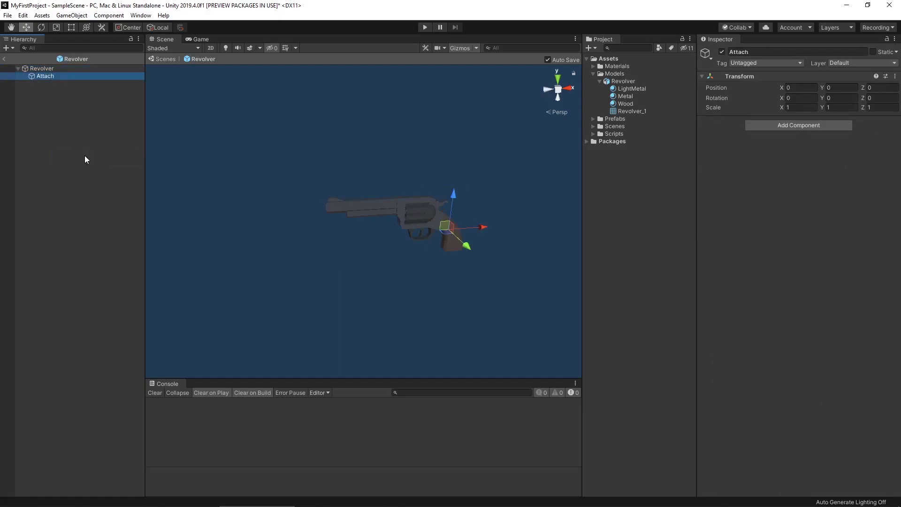
- Assign Attach as the Attach Transform of Revolver's XR Grab Interactable and switch the transform handle position to Pivot
{"action": "left_click", "coordinate": [65, 70]}
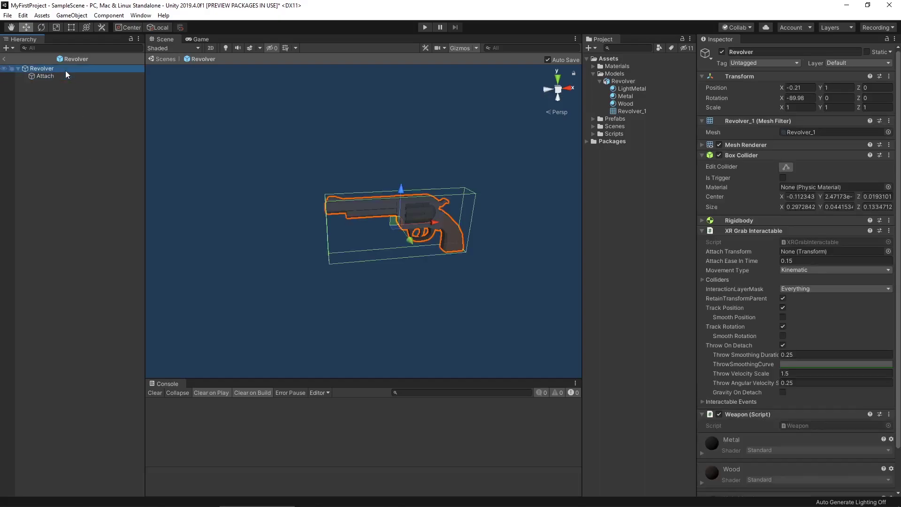
{"action": "left_click_drag", "start_coordinate": [52, 79], "coordinate": [797, 251]}
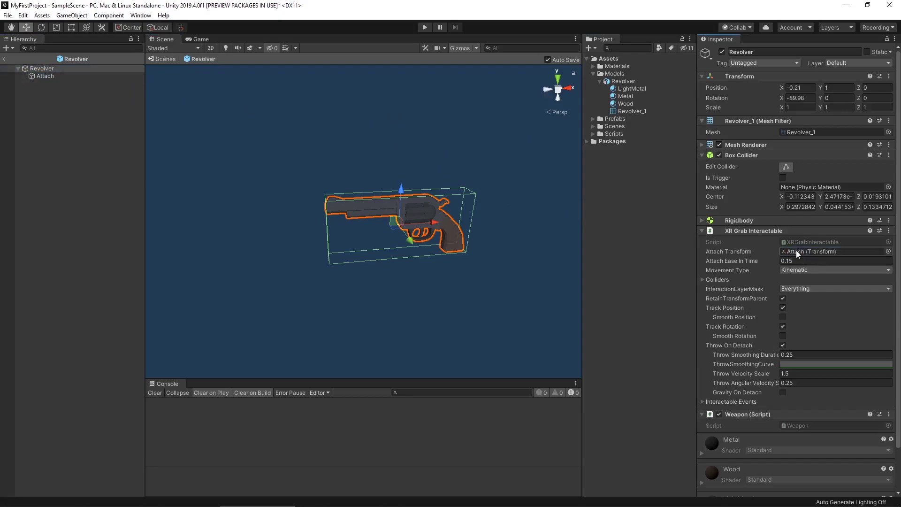
{"action": "left_click_drag", "start_coordinate": [518, 251], "coordinate": [337, 240], "text": "alt"}
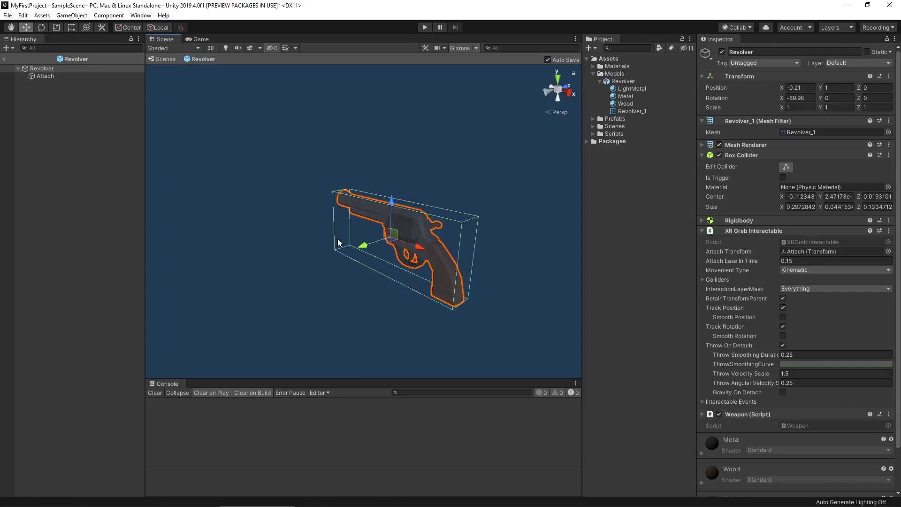
{"action": "left_click", "coordinate": [128, 29]}
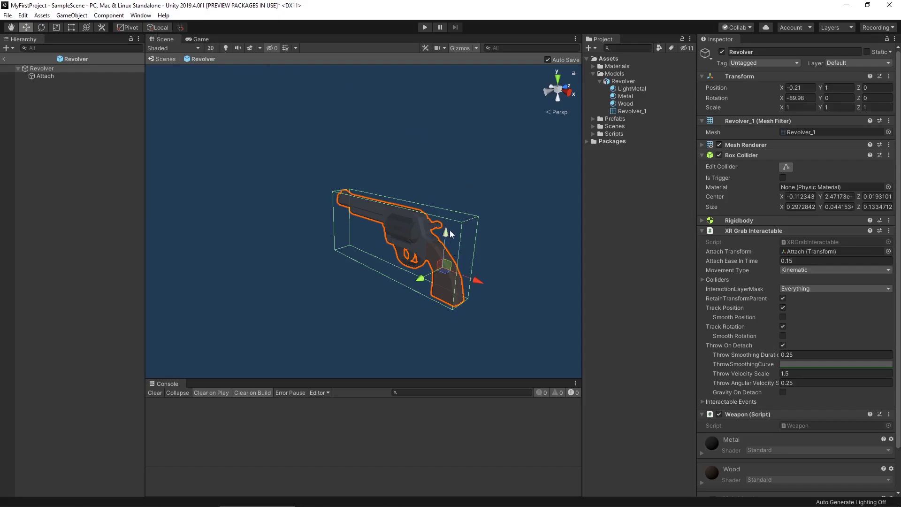
{"action": "middle_click_drag", "start_coordinate": [458, 239], "coordinate": [432, 235]}
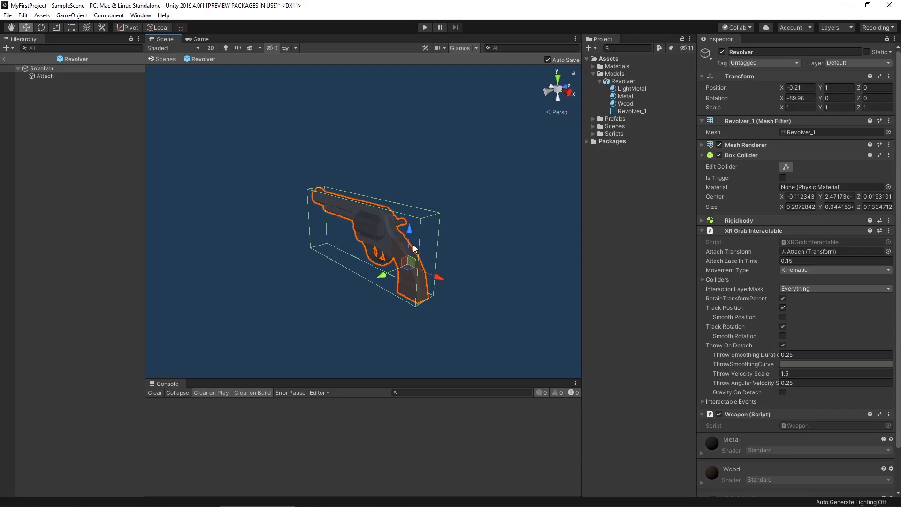
- Rotate the Attach object in the revolver's grip to -45° on Y and -90° on Z
{"action": "left_click", "coordinate": [81, 78]}
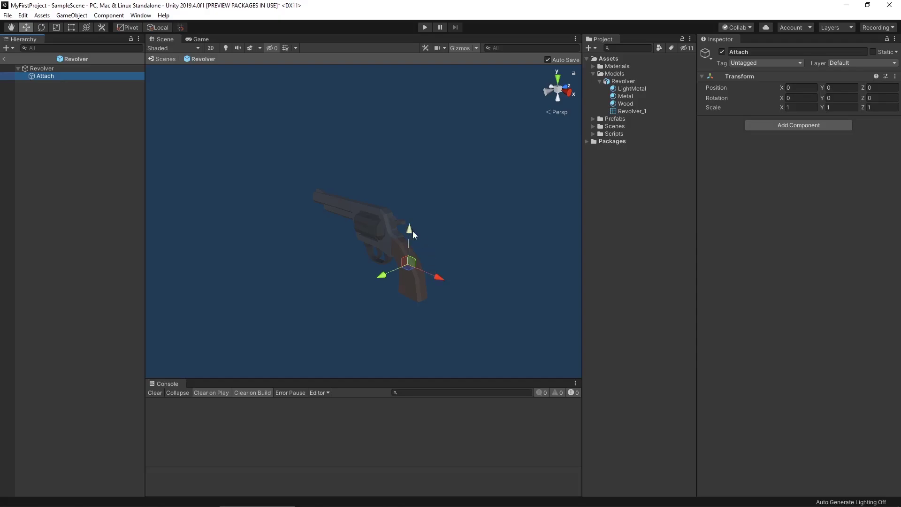
{"action": "key", "text": "e"}
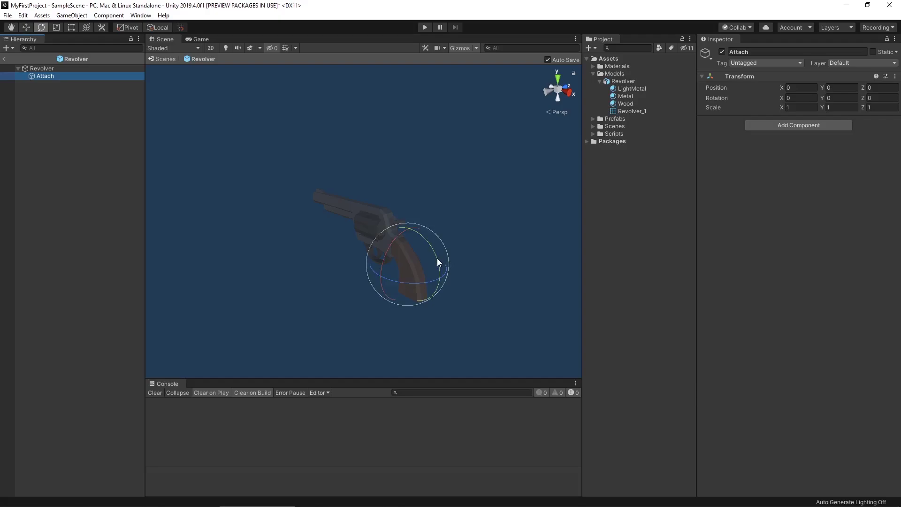
{"action": "left_click_drag", "start_coordinate": [437, 260], "coordinate": [322, 189]}
{"action": "key", "text": "w"}
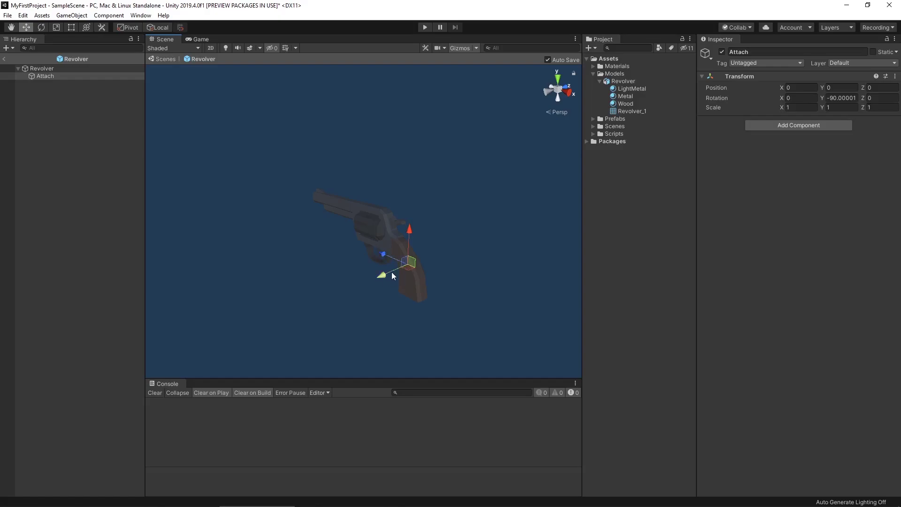
{"action": "key", "text": "e"}
{"action": "left_click_drag", "start_coordinate": [384, 255], "coordinate": [548, 217]}
{"action": "key", "text": "w"}
{"action": "key", "text": "e"}
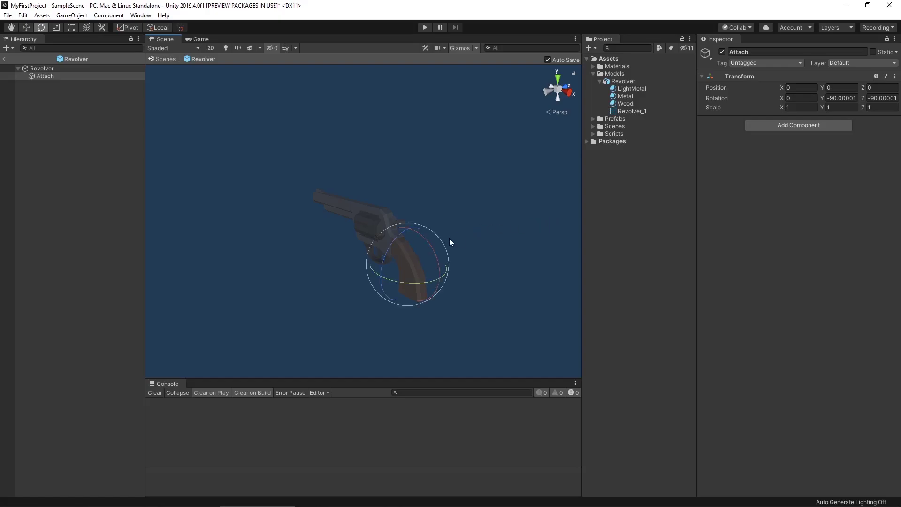
{"action": "mouse_move", "coordinate": [426, 241]}
{"action": "left_mouse_down"}
{"action": "mouse_move", "coordinate": [445, 270]}
{"action": "mouse_move", "coordinate": [513, 255]}
{"action": "mouse_move", "coordinate": [420, 256]}
{"action": "left_mouse_up"}
{"action": "key", "text": "w"}
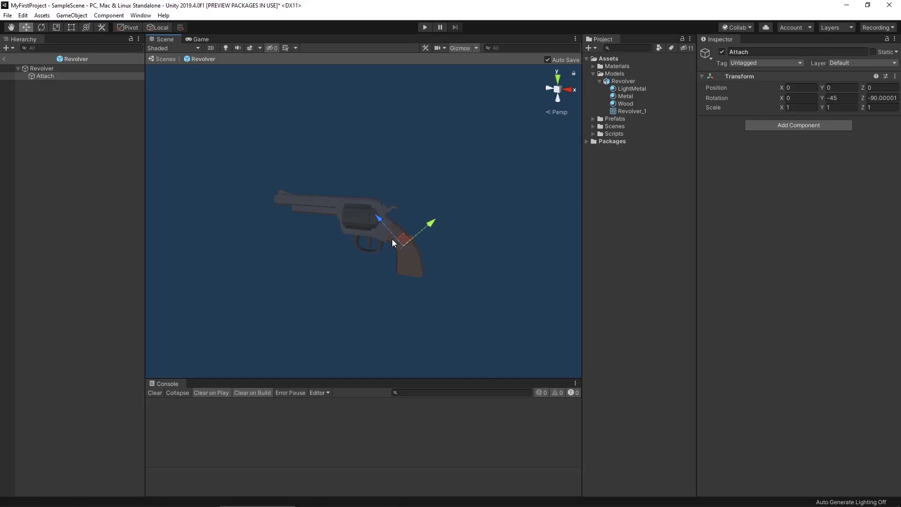
- Duplicate the Attach object and name the copy Barrel
{"action": "left_click", "coordinate": [73, 77]}
{"action": "key", "text": "ctrl+d"}
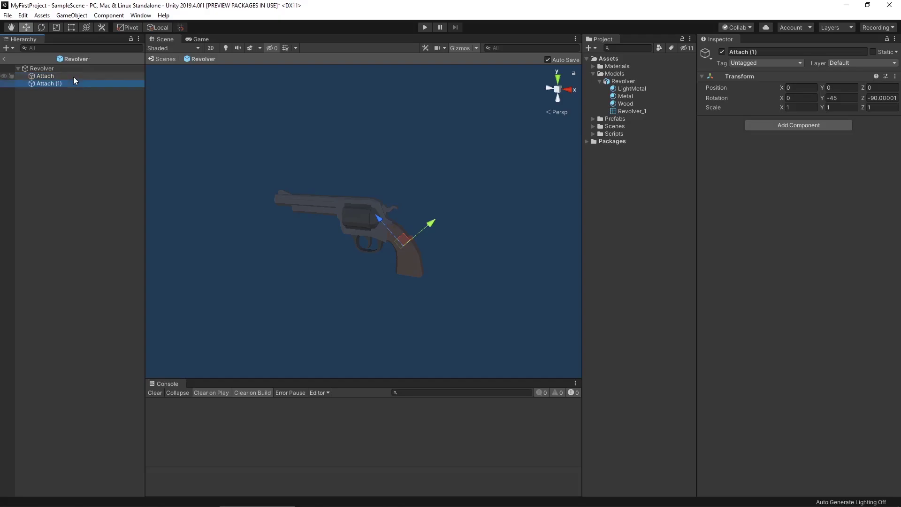
{"action": "key", "text": "F2"}
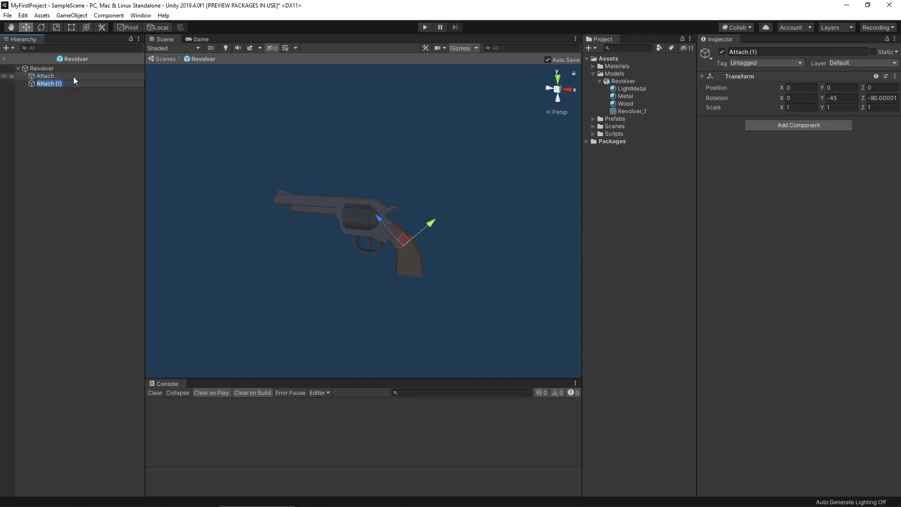
{"action": "type", "text": "Barrel"}
{"action": "key", "text": "Return"}
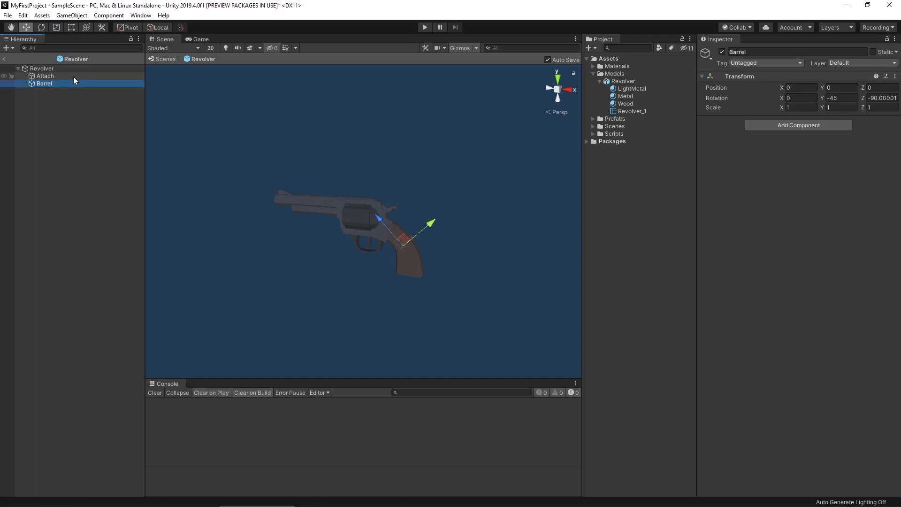
- Set Barrel's Y rotation to -90 and move it to the muzzle, at about X -0.288 and Z 0.064
{"action": "left_click", "coordinate": [840, 98]}
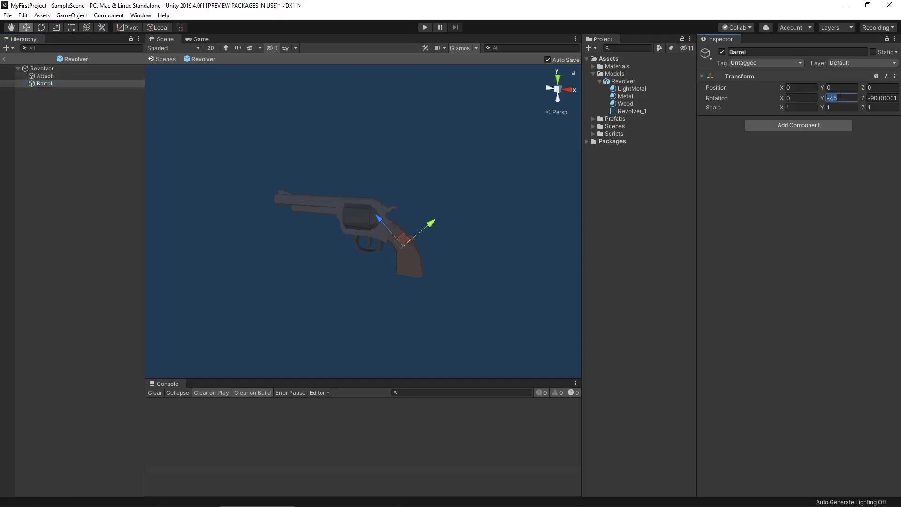
{"action": "type", "text": "-90"}
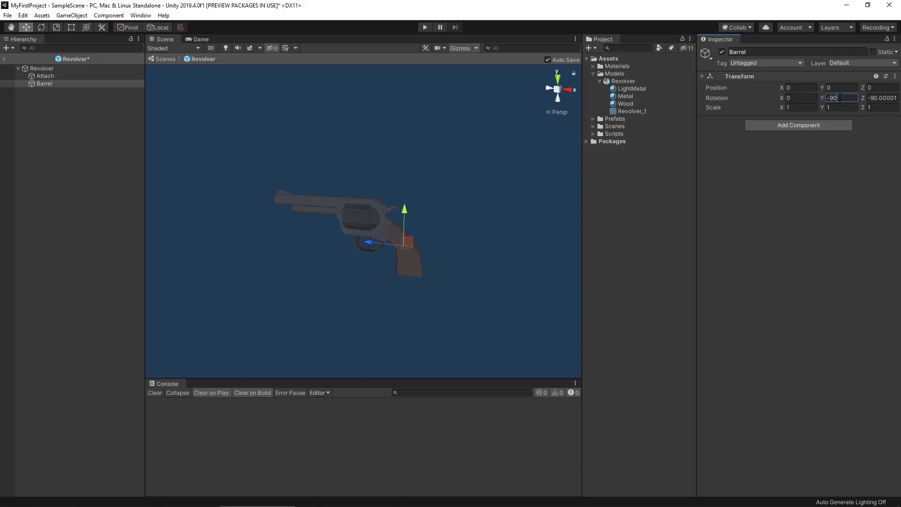
{"action": "left_click_drag", "start_coordinate": [403, 207], "coordinate": [406, 181]}
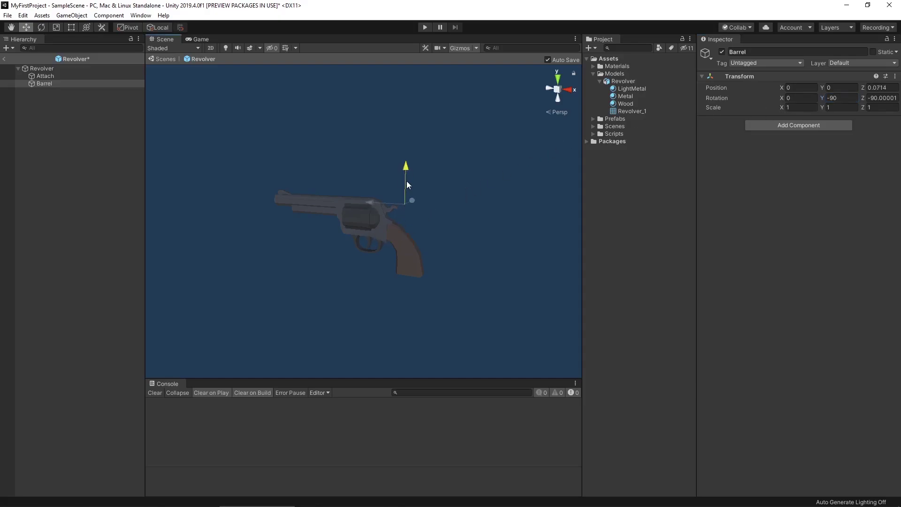
{"action": "left_click_drag", "start_coordinate": [371, 206], "coordinate": [409, 295]}
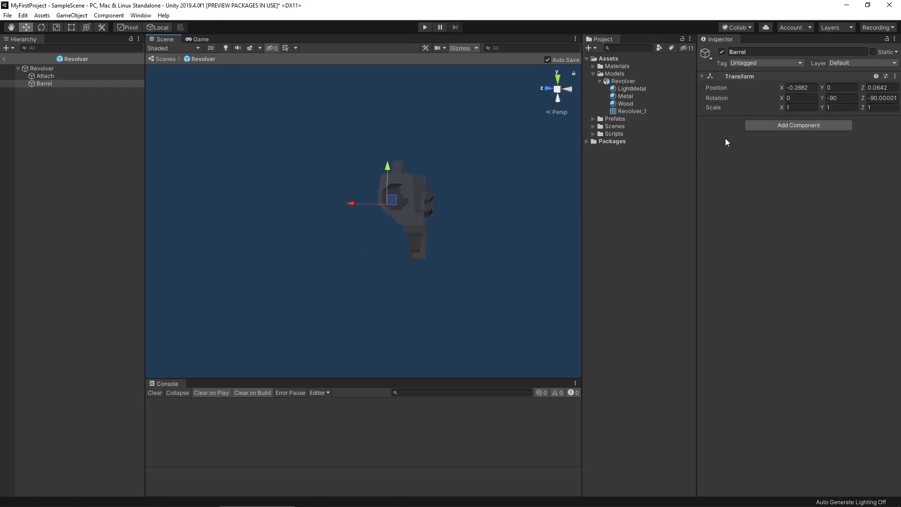
- Set Barrel's position to X -0.28 and Z 0.067 to align it with the muzzle
{"action": "left_click", "coordinate": [810, 87]}
{"action": "left_click", "coordinate": [811, 88]}
{"action": "key", "text": "BackSpace"}
{"action": "key", "text": "BackSpace"}
{"action": "left_click", "coordinate": [889, 87]}
{"action": "left_click", "coordinate": [890, 87]}
{"action": "key", "text": "BackSpace"}
{"action": "key", "text": "BackSpace"}
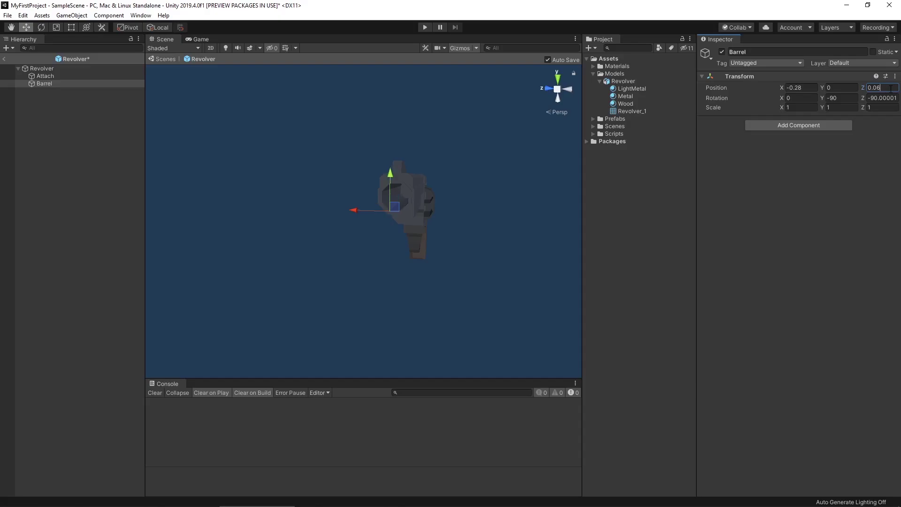
{"action": "key", "text": "BackSpace"}
{"action": "type", "text": "7"}
{"action": "key", "text": "BackSpace"}
{"action": "type", "text": "68"}
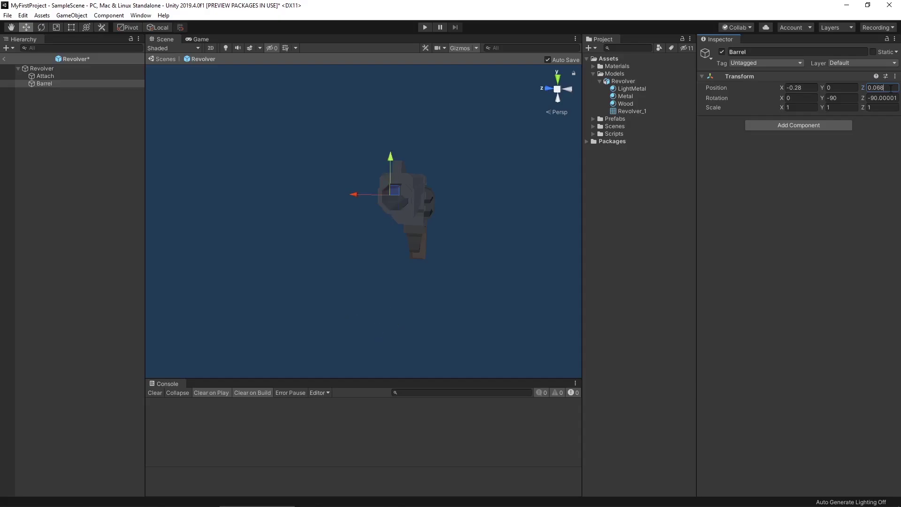
{"action": "key", "text": "BackSpace"}
{"action": "type", "text": "7"}
{"action": "left_click_drag", "start_coordinate": [440, 195], "coordinate": [360, 238], "text": "alt"}
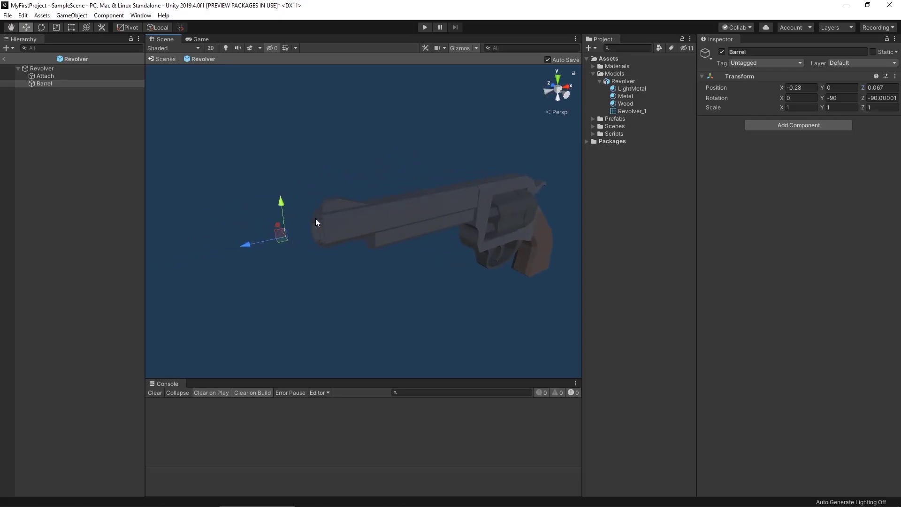
- Inspect the Revolver and Barrel objects to compare their components and transforms in the prefab
{"action": "left_click", "coordinate": [87, 70]}
{"action": "left_click", "coordinate": [80, 83], "text": "ctrl"}
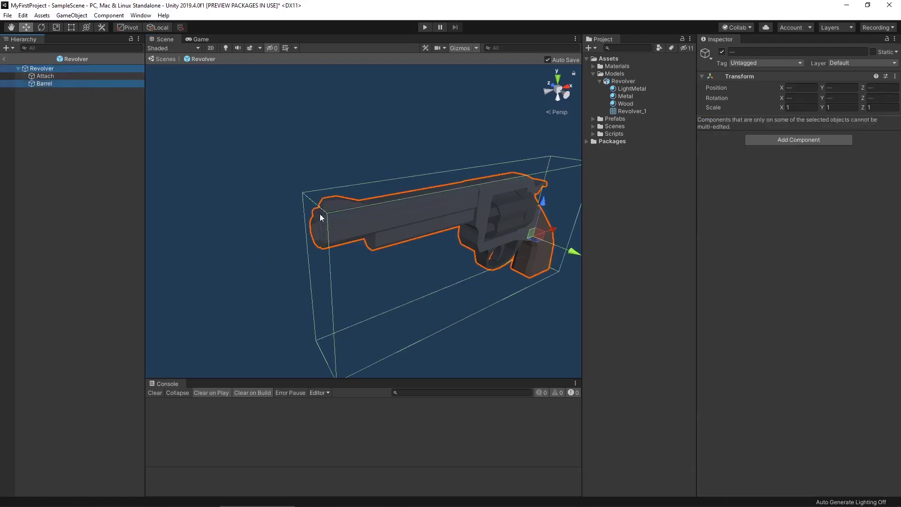
{"action": "left_click", "coordinate": [78, 70]}
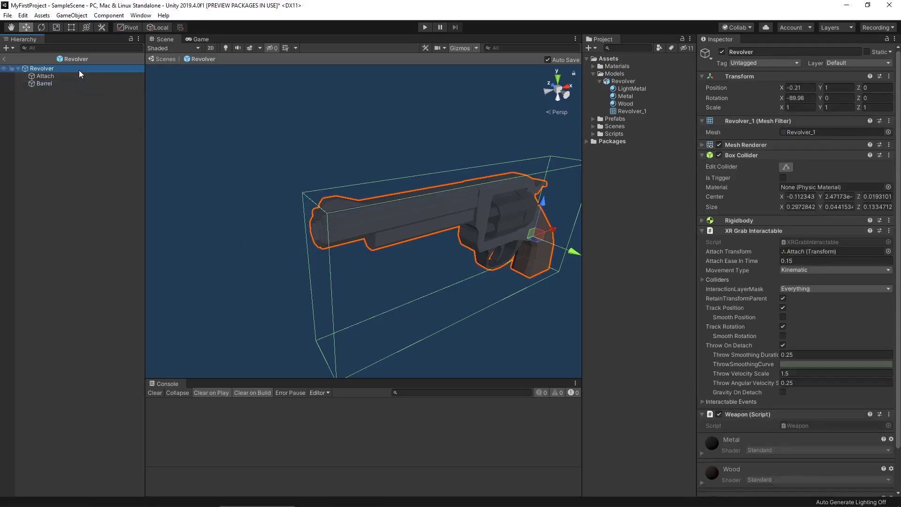
{"action": "left_click", "coordinate": [77, 83]}
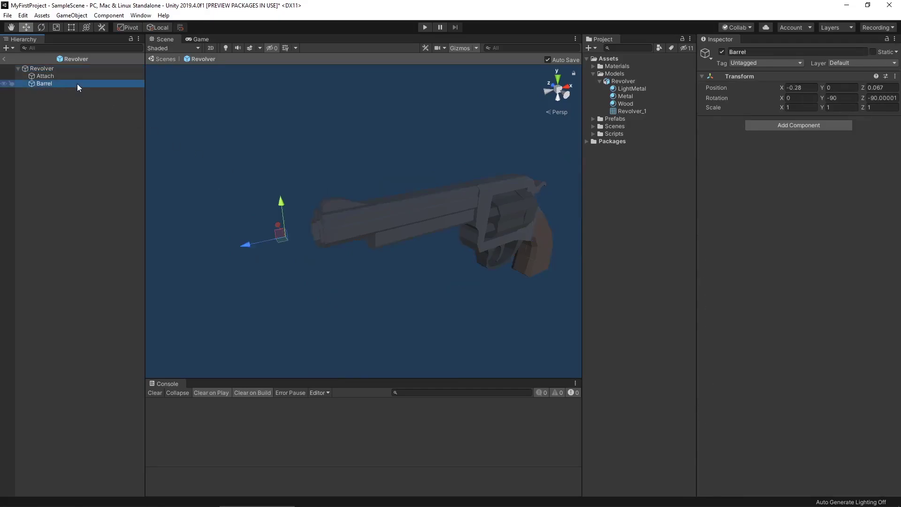
- Return from the Revolver prefab to SampleScene and run the scene to test the revolver
{"action": "left_click", "coordinate": [5, 59]}
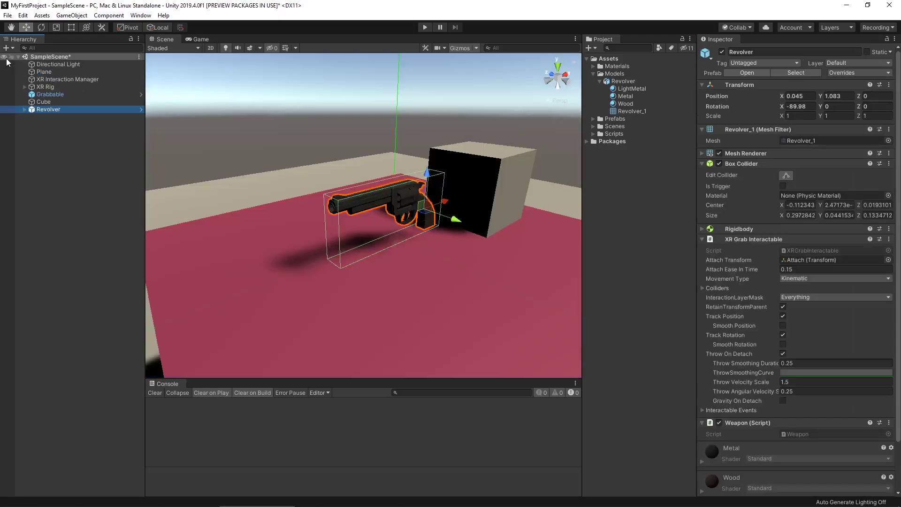
{"action": "left_click", "coordinate": [422, 27]}
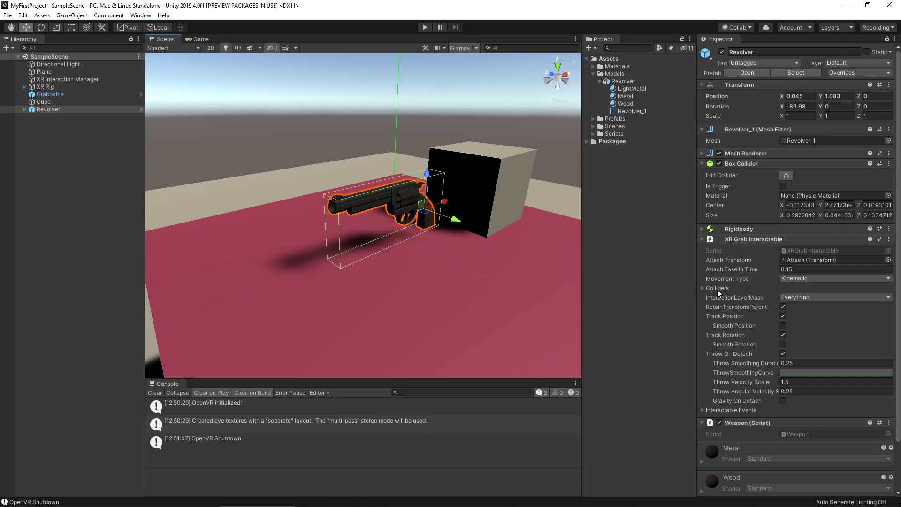
- Set the Movement Type of the Revolver's XR Grab Interactable to Velocity Tracking
{"action": "mouse_move", "coordinate": [717, 289]}
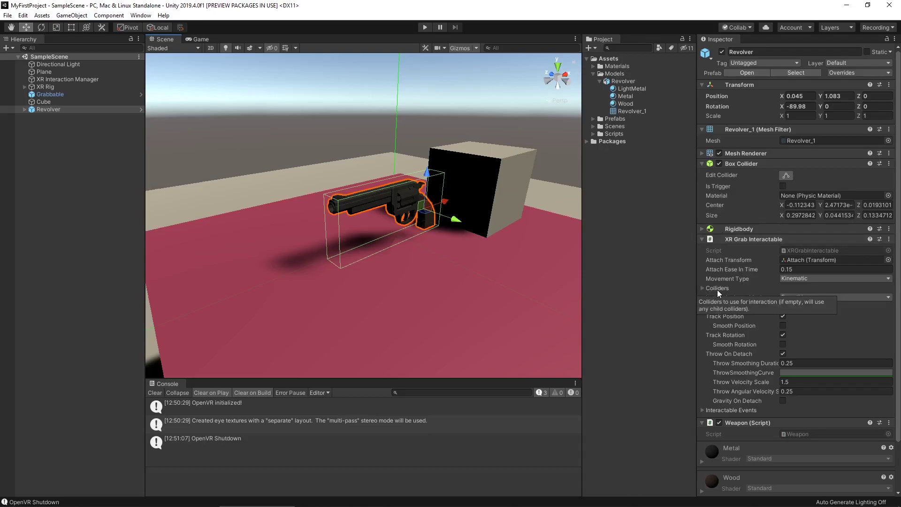
{"action": "left_click", "coordinate": [788, 280]}
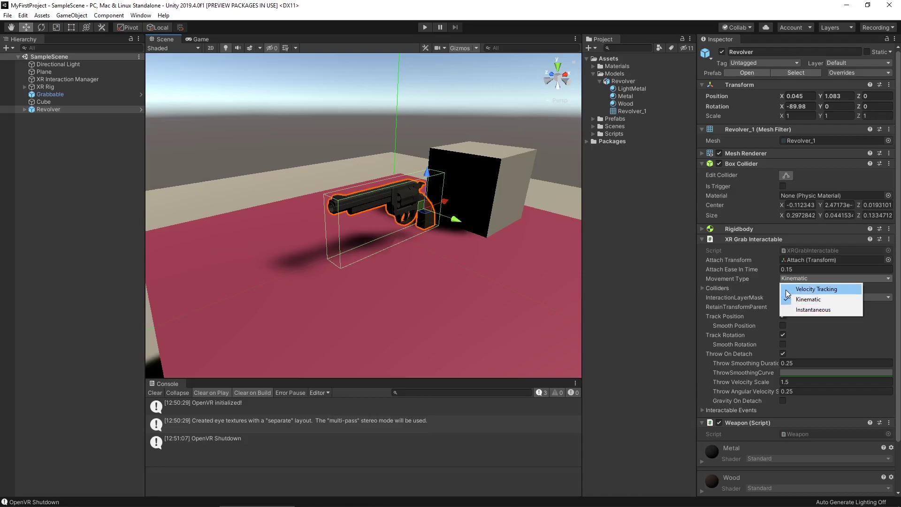
{"action": "left_click", "coordinate": [786, 289]}
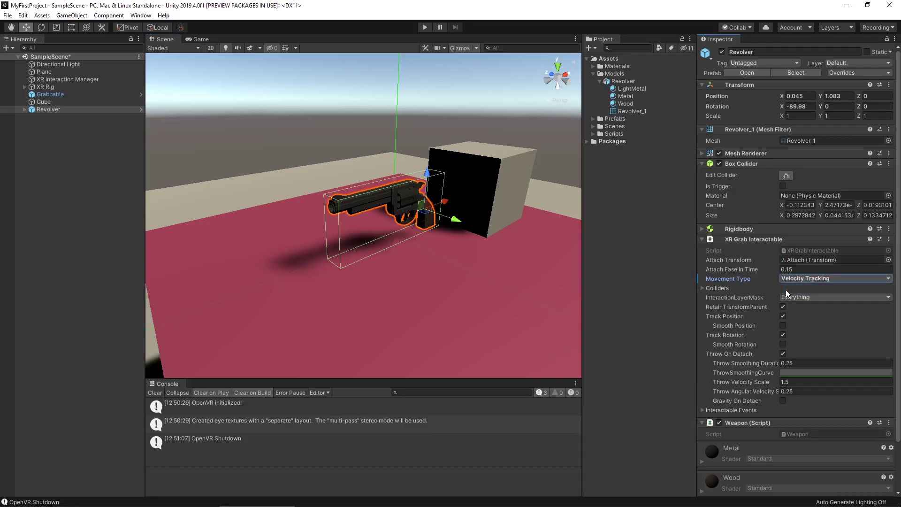
- Expand the XR Grab Interactable's Colliders list and add a 3D cube as a child of the Revolver
{"action": "left_click", "coordinate": [717, 287]}
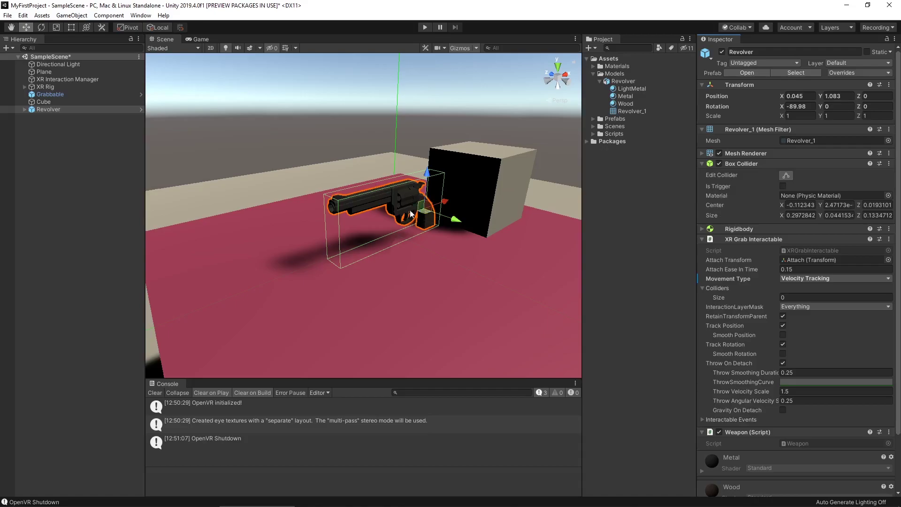
{"action": "left_click", "coordinate": [24, 110]}
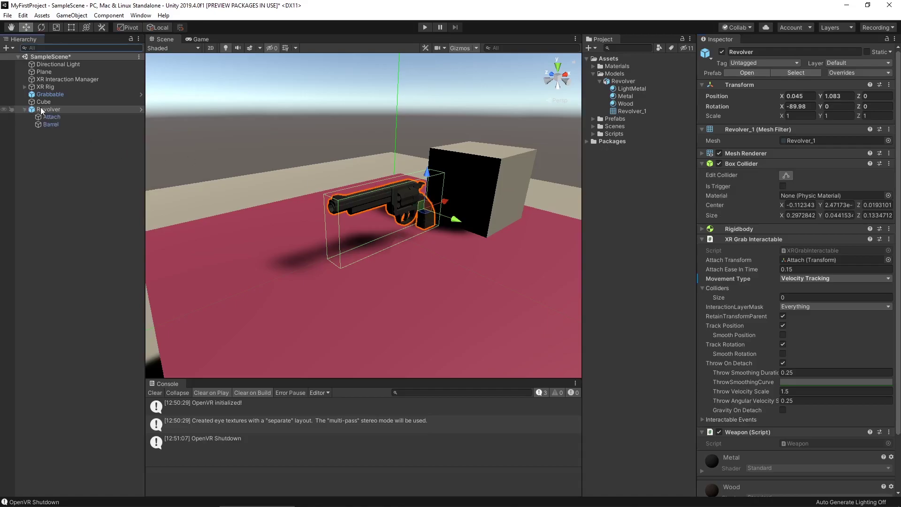
{"action": "right_click", "coordinate": [43, 109]}
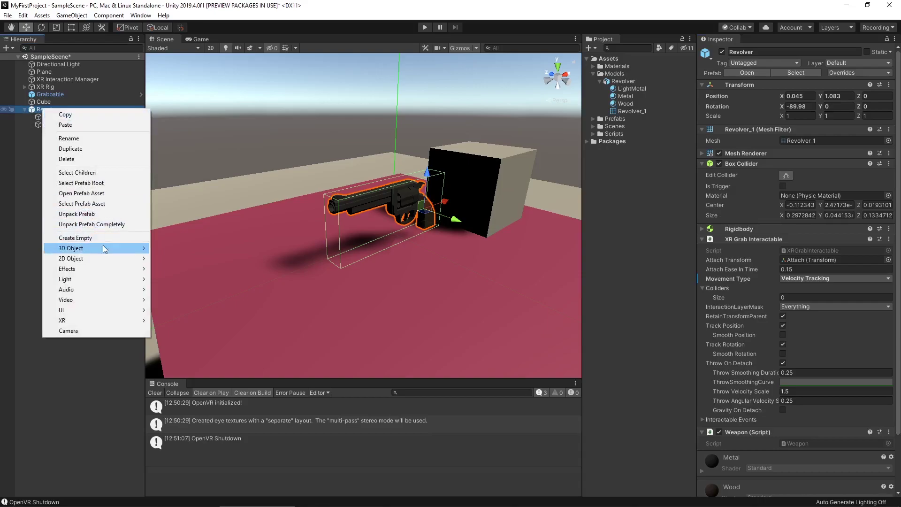
{"action": "mouse_move", "coordinate": [104, 248]}
{"action": "left_click", "coordinate": [170, 246]}
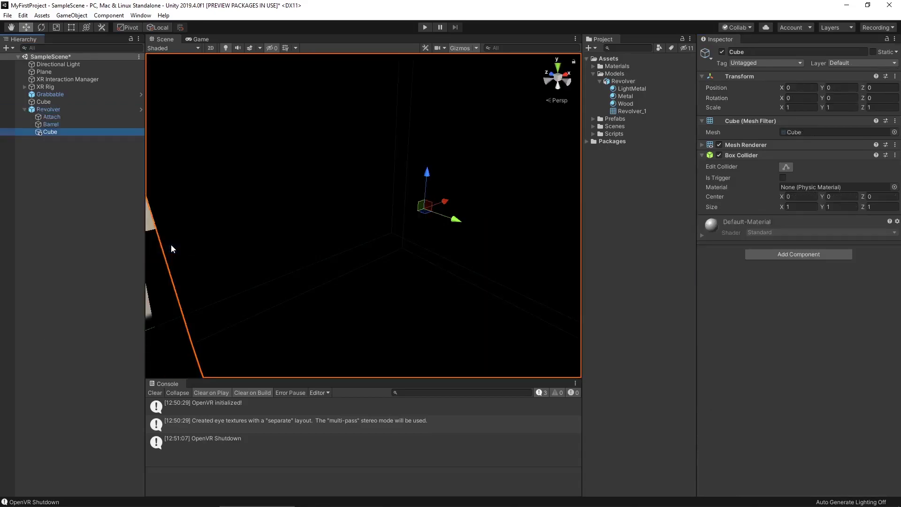
- Scale the Revolver's child cube to 0.1 on all axes and disable its Mesh Renderer
{"action": "left_click", "coordinate": [793, 107]}
{"action": "type", "text": "0.1"}
{"action": "key", "text": "Tab"}
{"action": "type", "text": "0.1"}
{"action": "key", "text": "Tab"}
{"action": "type", "text": "0.1"}
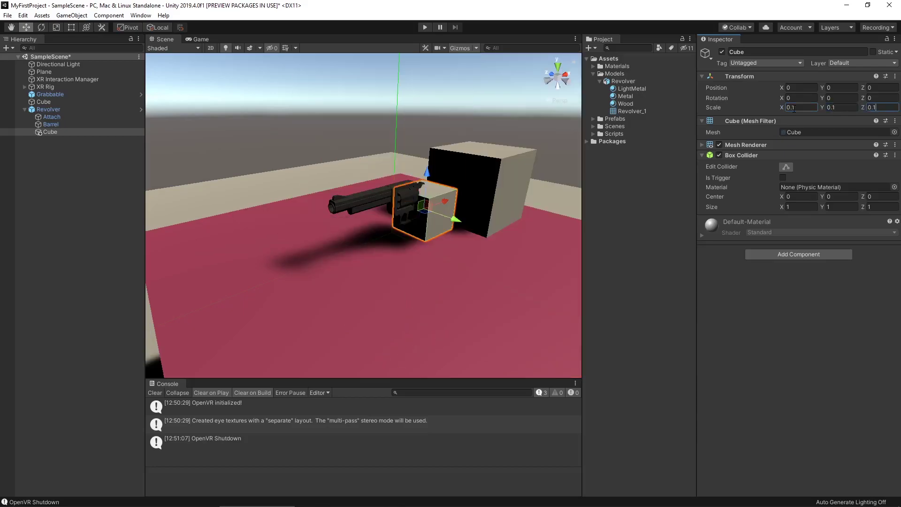
{"action": "left_click", "coordinate": [720, 145]}
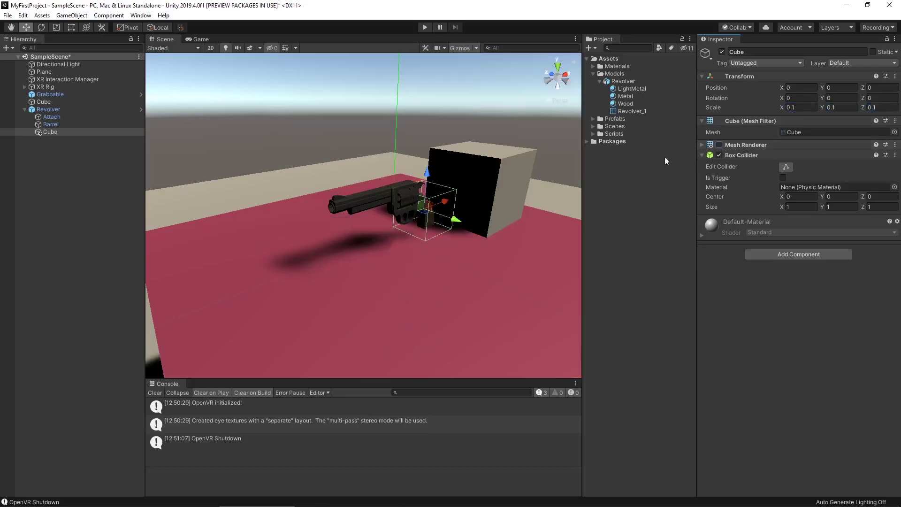
{"action": "left_click_drag", "start_coordinate": [507, 181], "coordinate": [255, 173], "text": "alt"}
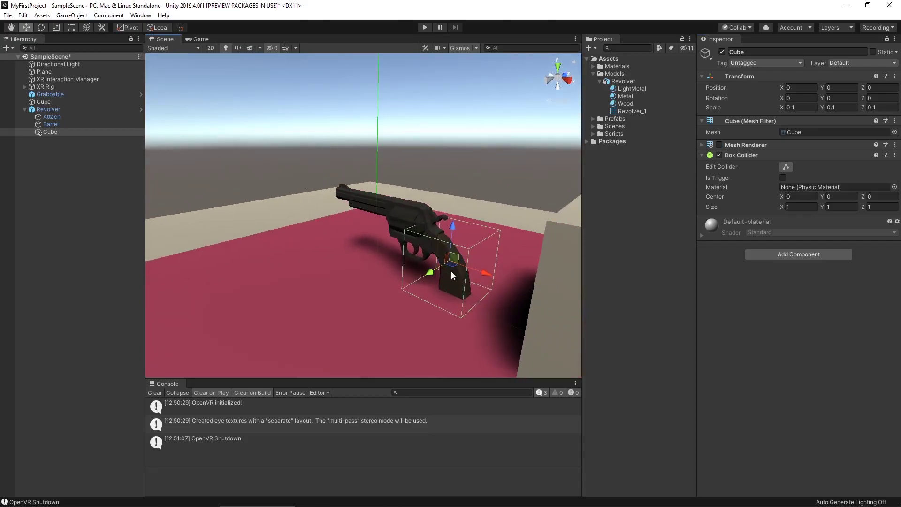
- Try the child cube's Box Collider as the only entry in the Revolver's grab Colliders list, and reset the list size to 0
{"action": "left_click", "coordinate": [49, 109]}
{"action": "left_click", "coordinate": [795, 298]}
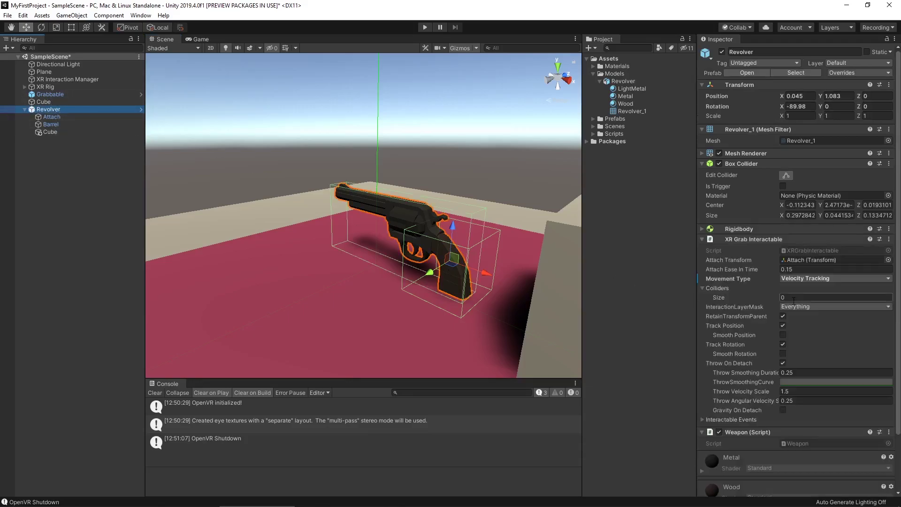
{"action": "type", "text": "1"}
{"action": "key", "text": "Return"}
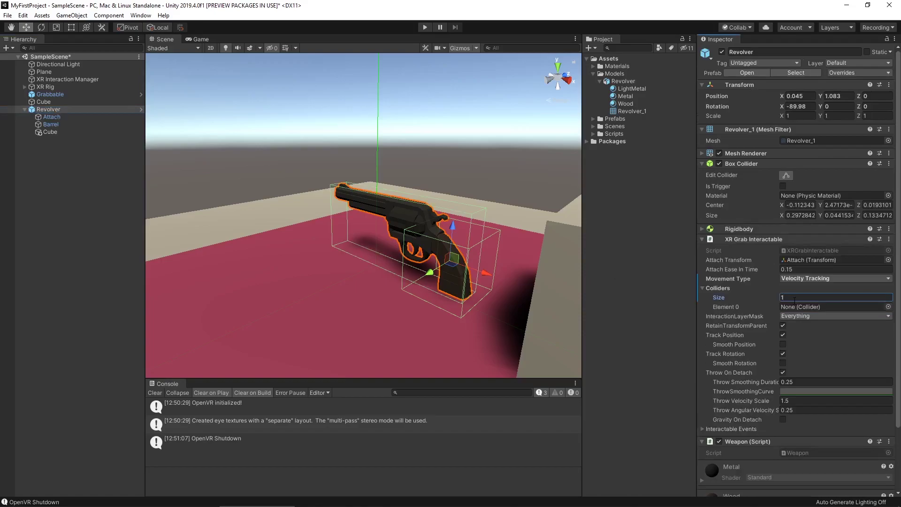
{"action": "left_click_drag", "start_coordinate": [50, 132], "coordinate": [791, 307]}
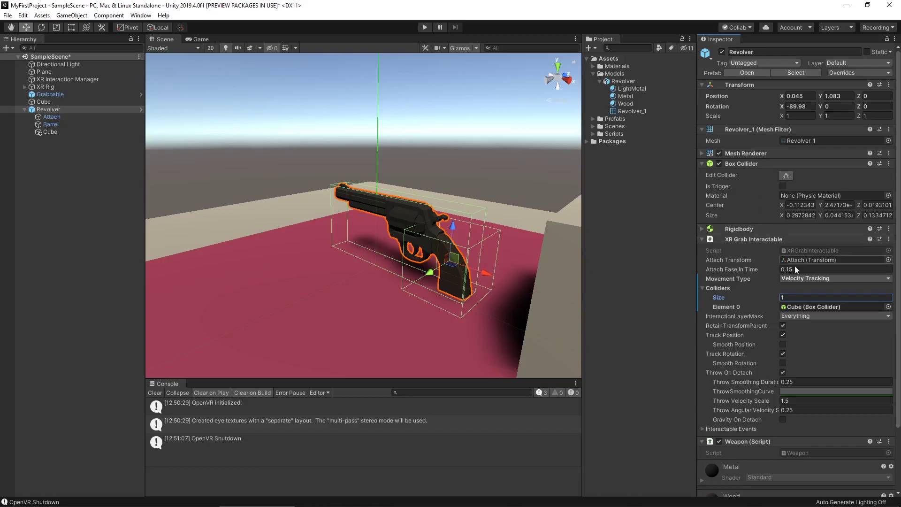
{"action": "type", "text": "0"}
{"action": "key", "text": "Return"}
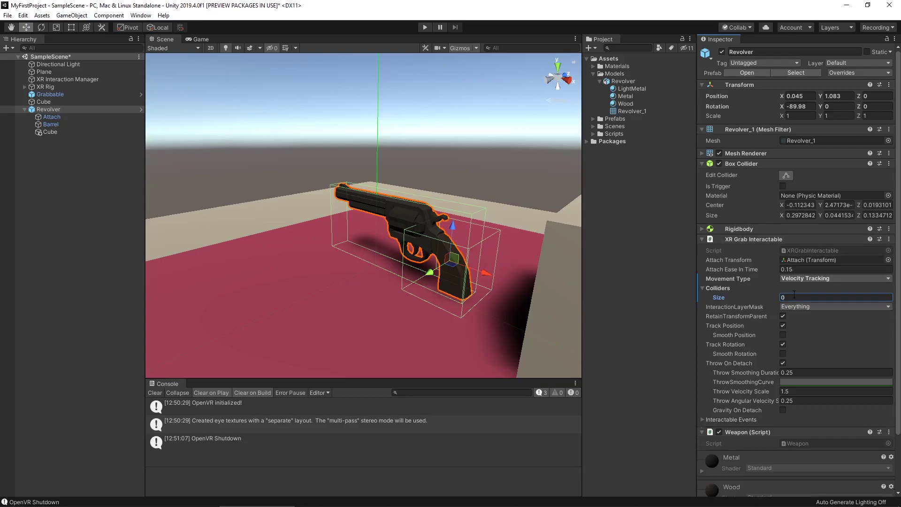
- Delete the child cube from the Revolver and save the scene
{"action": "left_click", "coordinate": [50, 131]}
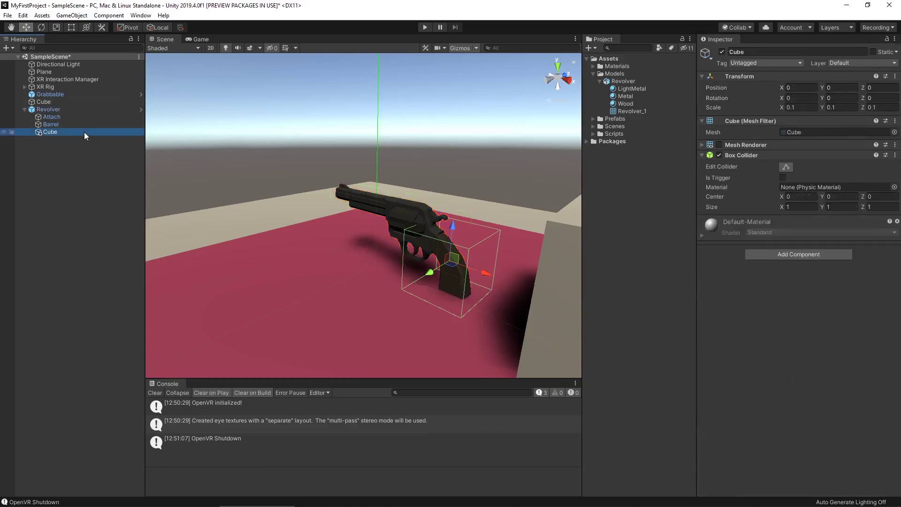
{"action": "key", "text": "Delete"}
{"action": "key", "text": "ctrl+s"}
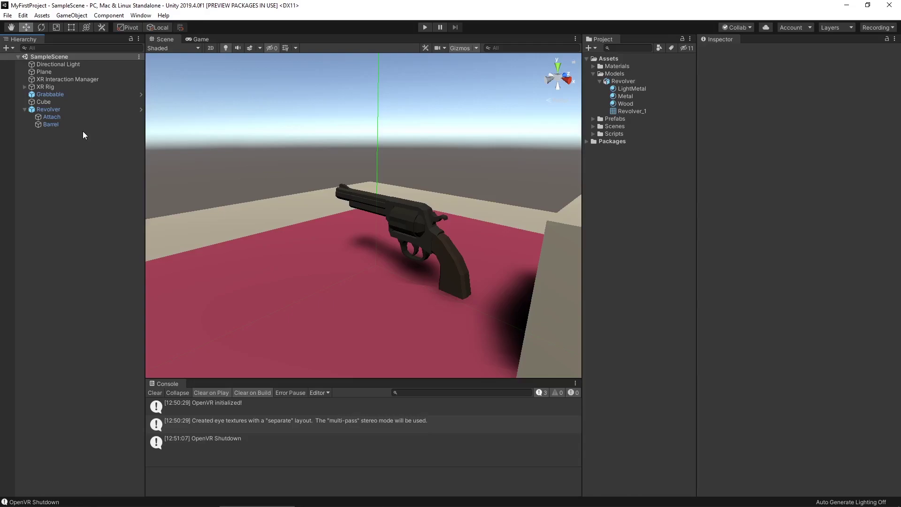
- Create a 3D sphere at the scene's root level and scale it to 0.01 on all axes
{"action": "left_click", "coordinate": [24, 109]}
{"action": "right_click", "coordinate": [50, 150]}
{"action": "mouse_move", "coordinate": [94, 249]}
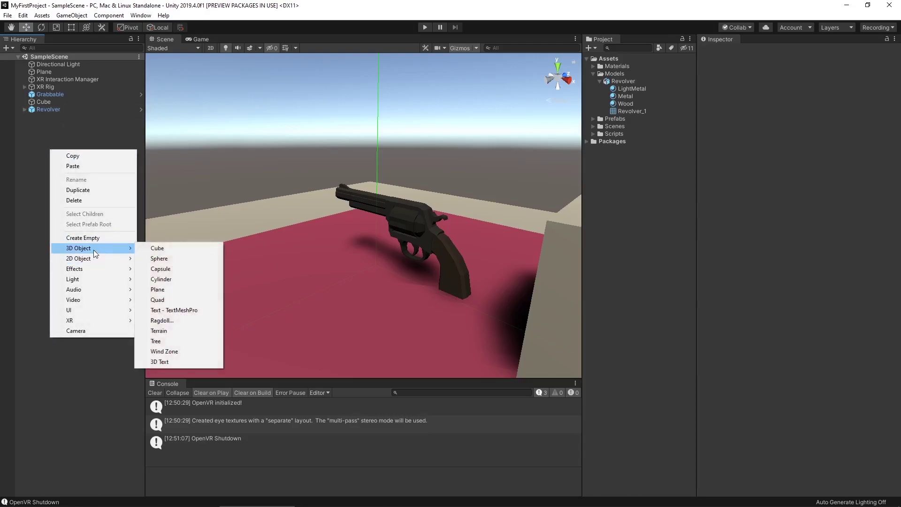
{"action": "left_click", "coordinate": [182, 259]}
{"action": "left_click", "coordinate": [807, 107]}
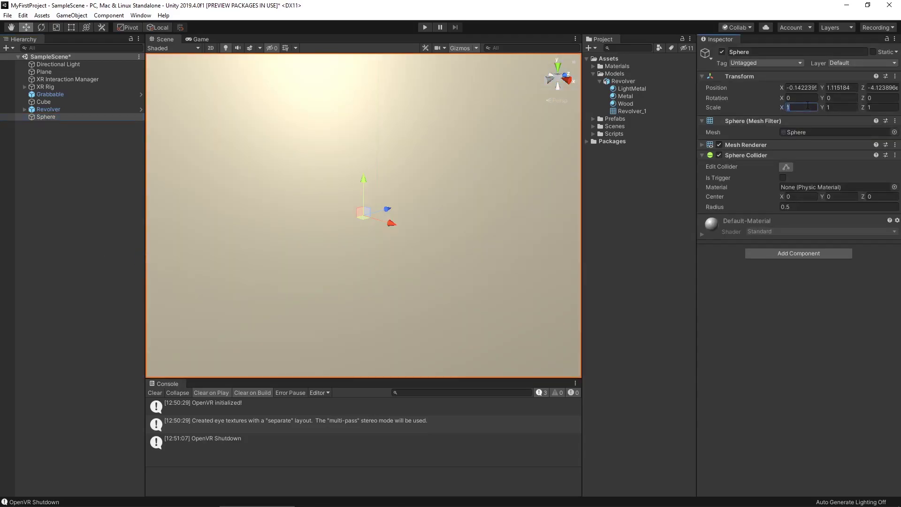
{"action": "type", "text": "0.01"}
{"action": "key", "text": "Tab"}
{"action": "type", "text": "0.01"}
{"action": "key", "text": "Tab"}
{"action": "type", "text": "0.01"}
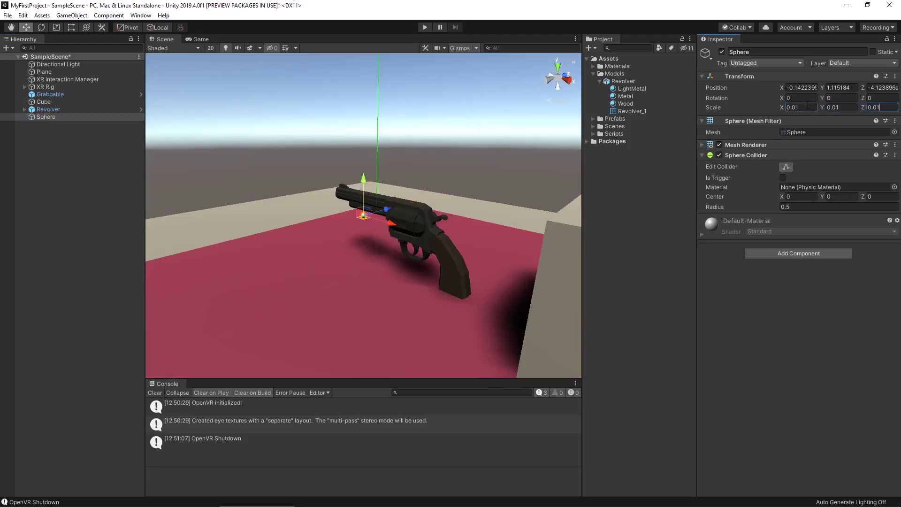
- Place the sphere just in front of the revolver's muzzle, at about X -0.23 and Y 1.15
{"action": "left_click_drag", "start_coordinate": [430, 187], "coordinate": [366, 195], "text": "alt"}
{"action": "scroll", "coordinate": [365, 195], "scroll_direction": "up", "scroll_amount": 6}
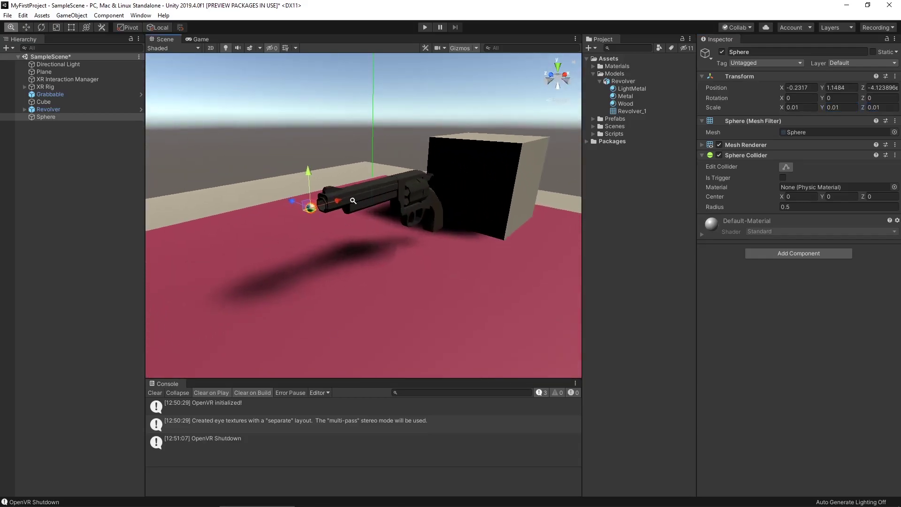
{"action": "middle_click_drag", "start_coordinate": [341, 277], "coordinate": [347, 279]}
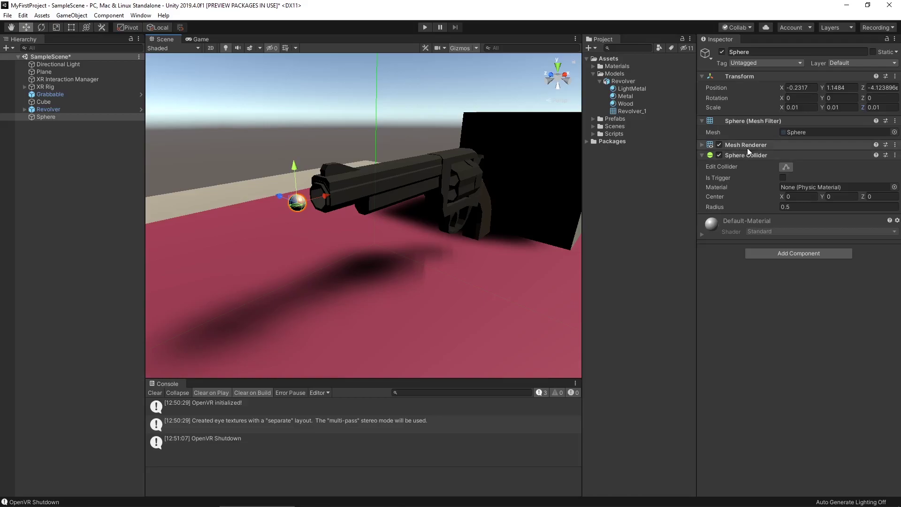
- Remove the Mesh Renderer and Mesh Filter components from the sphere
{"action": "left_click", "coordinate": [895, 145]}
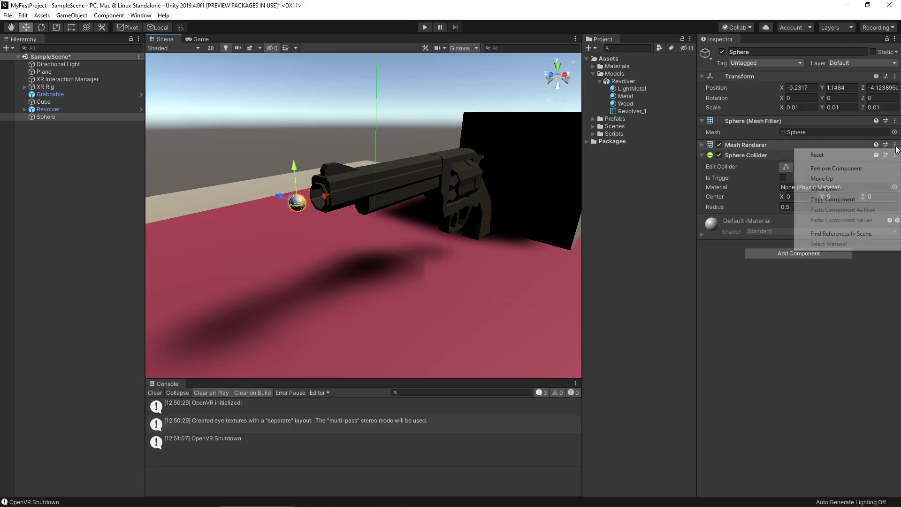
{"action": "left_click", "coordinate": [871, 169]}
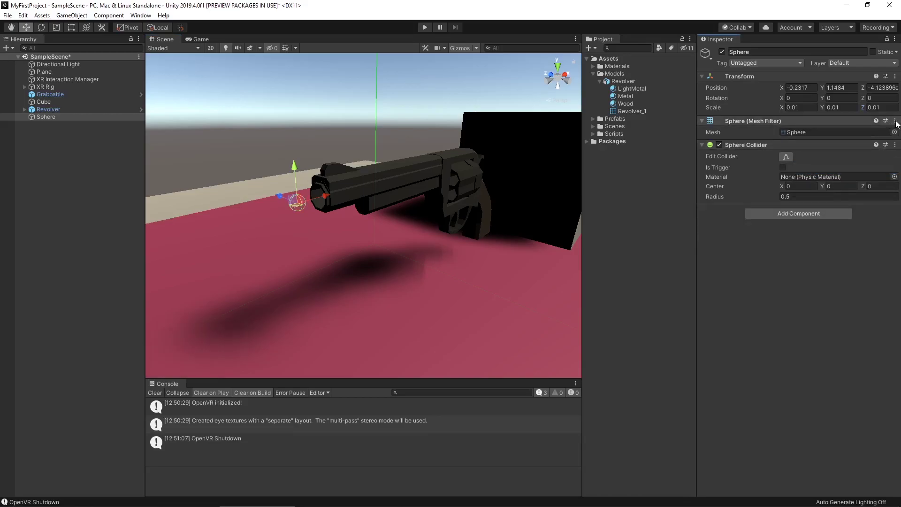
{"action": "left_click", "coordinate": [895, 120]}
{"action": "left_click", "coordinate": [873, 149]}
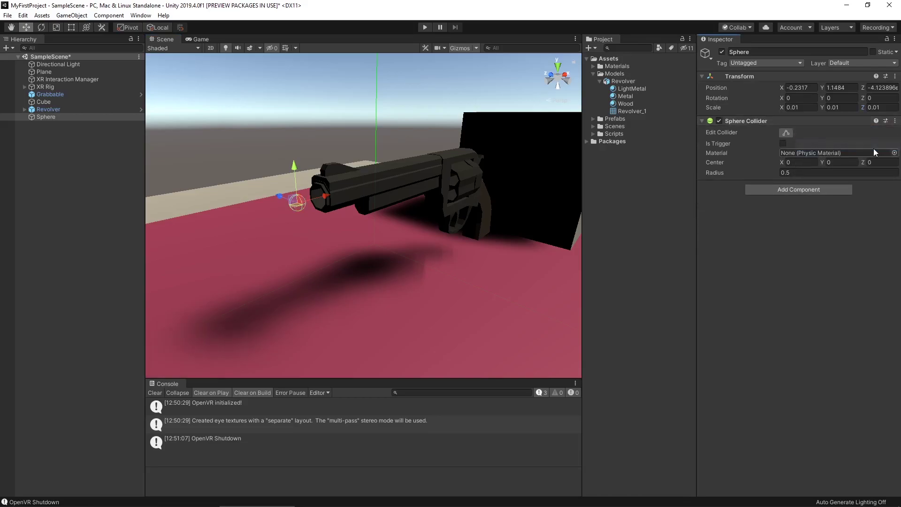
- Add a Rigidbody component to the sphere
{"action": "left_click", "coordinate": [826, 189]}
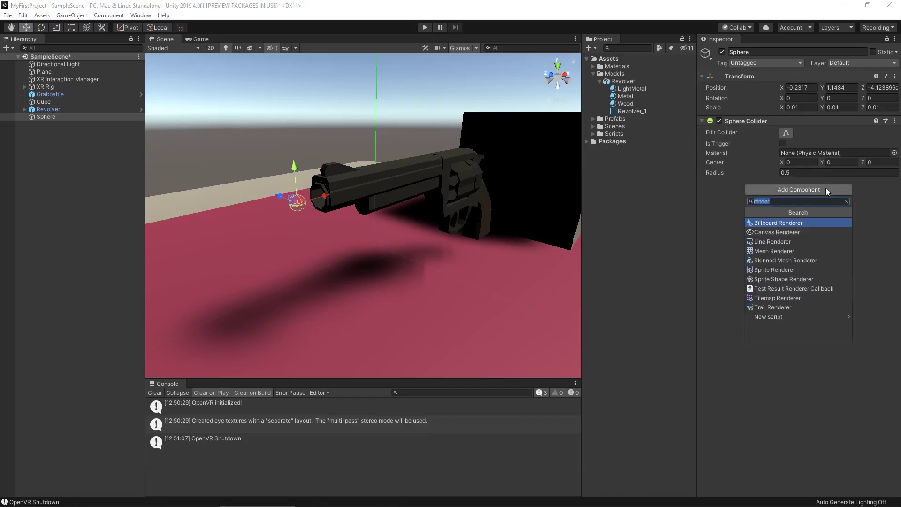
{"action": "type", "text": "rigidbody"}
{"action": "key", "text": "Return"}
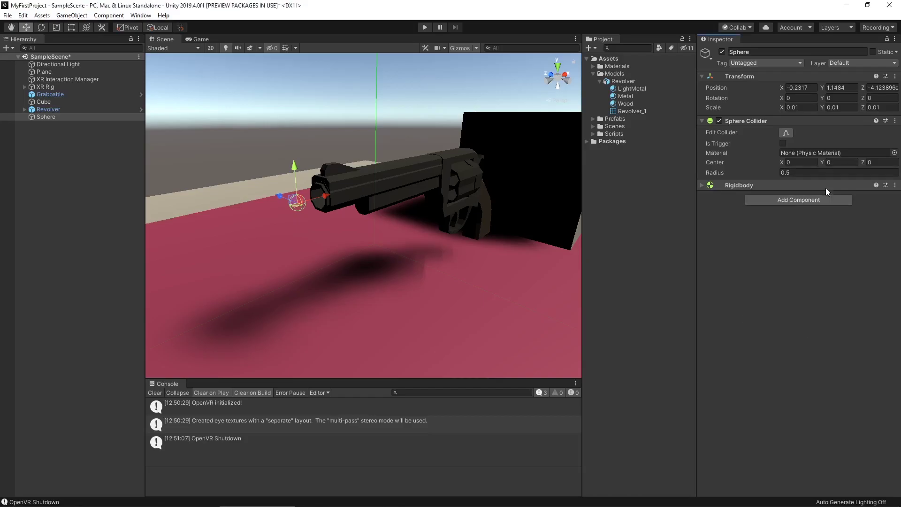
- Create a C# script named Projectile in the Scripts folder
{"action": "left_click", "coordinate": [592, 133]}
{"action": "right_click", "coordinate": [616, 133]}
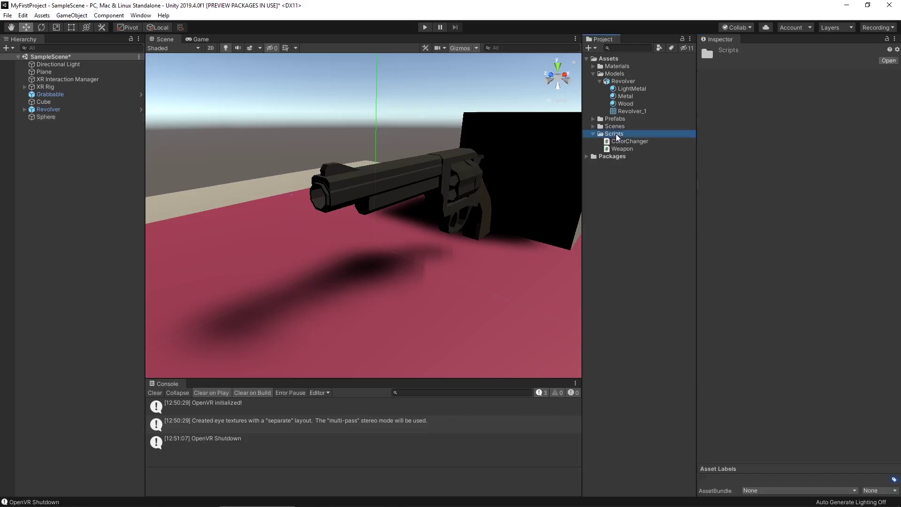
{"action": "mouse_move", "coordinate": [640, 139]}
{"action": "left_click", "coordinate": [796, 158]}
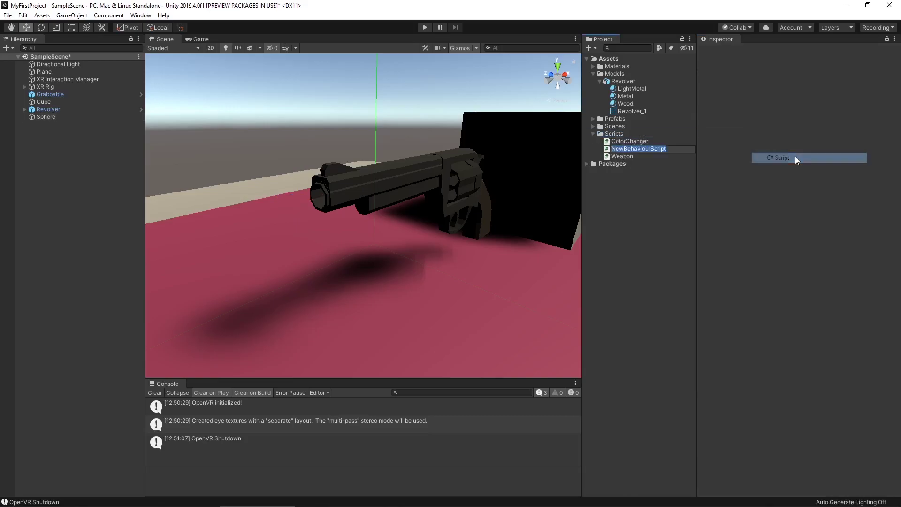
{"action": "type", "text": "Projectile"}
{"action": "key", "text": "Return"}
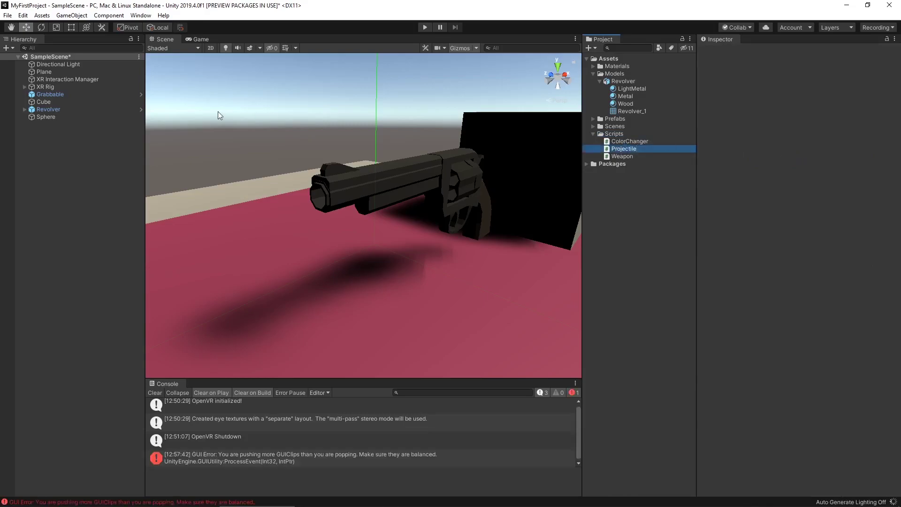
- Attach the Projectile script to the sphere and rename the object Projectile
{"action": "left_click", "coordinate": [83, 115]}
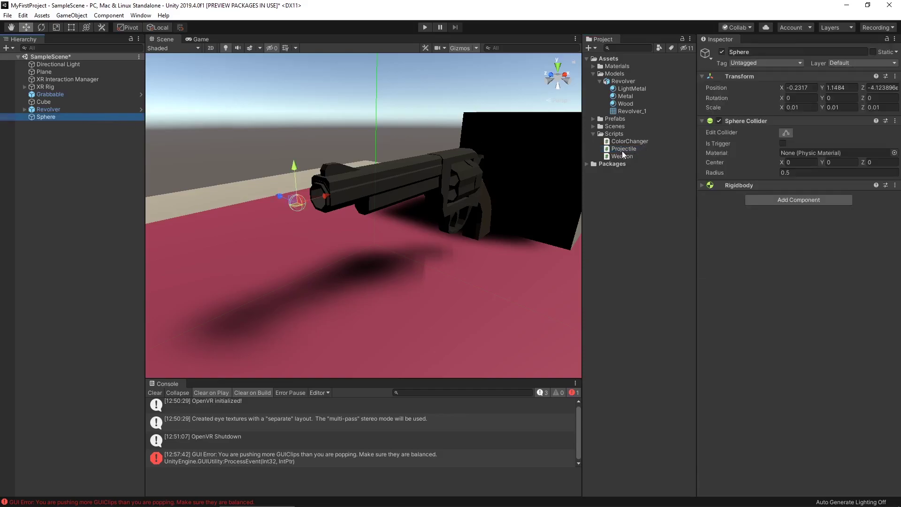
{"action": "left_click_drag", "start_coordinate": [625, 148], "coordinate": [750, 230]}
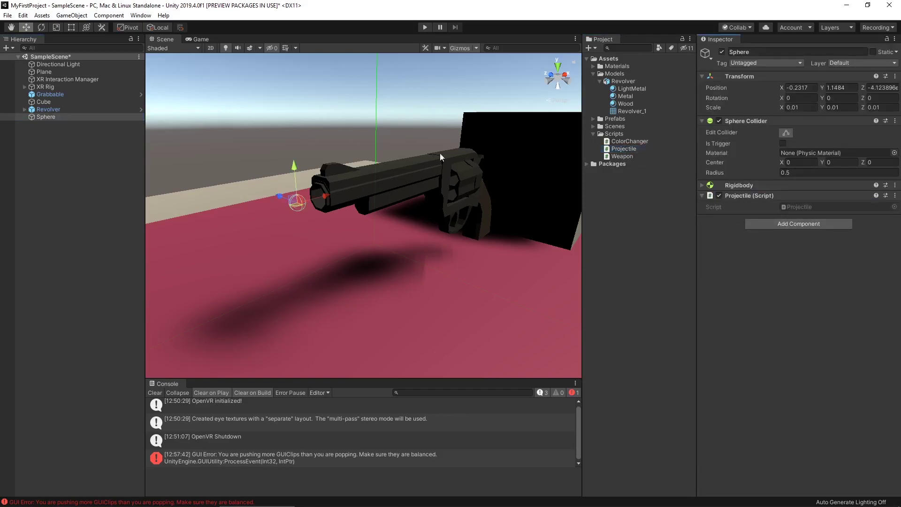
{"action": "left_click", "coordinate": [83, 117]}
{"action": "type", "text": "Pro"}
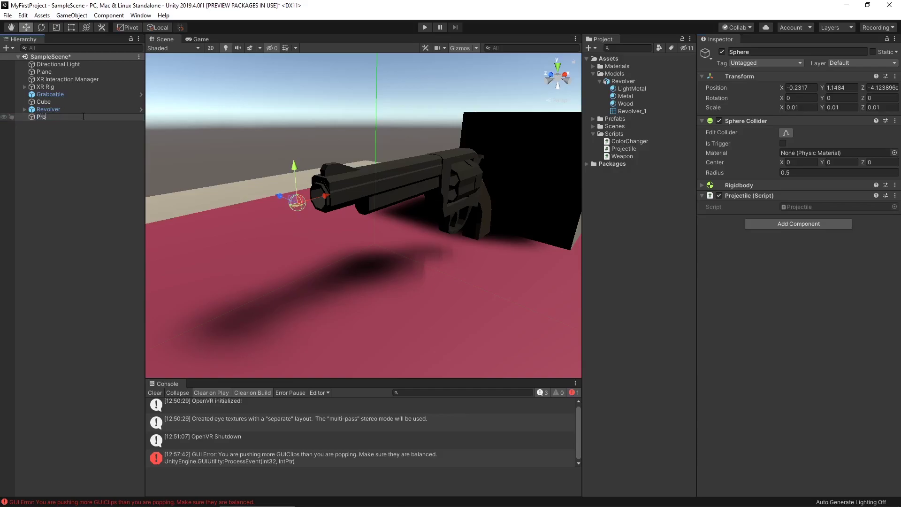
{"action": "type", "text": "jectile"}
{"action": "key", "text": "Return"}
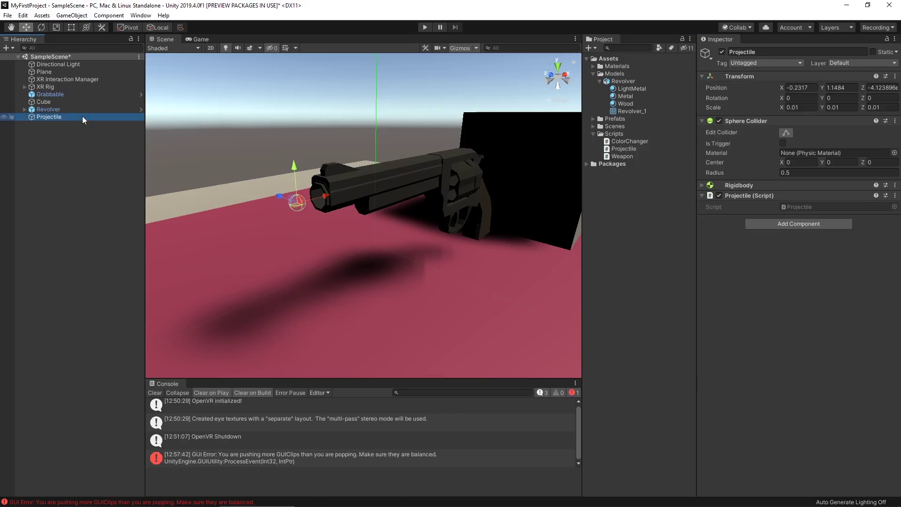
- Create an empty child object named Trail under Projectile
{"action": "right_click", "coordinate": [83, 116]}
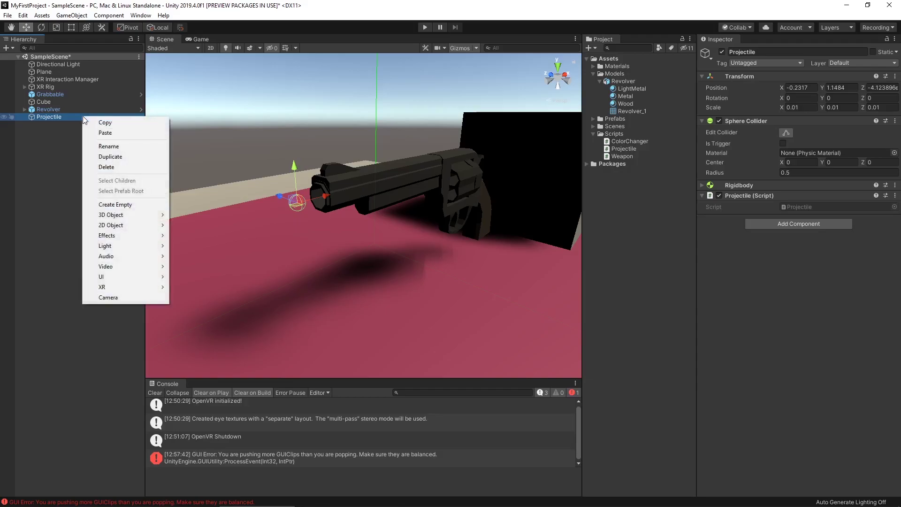
{"action": "left_click", "coordinate": [119, 205]}
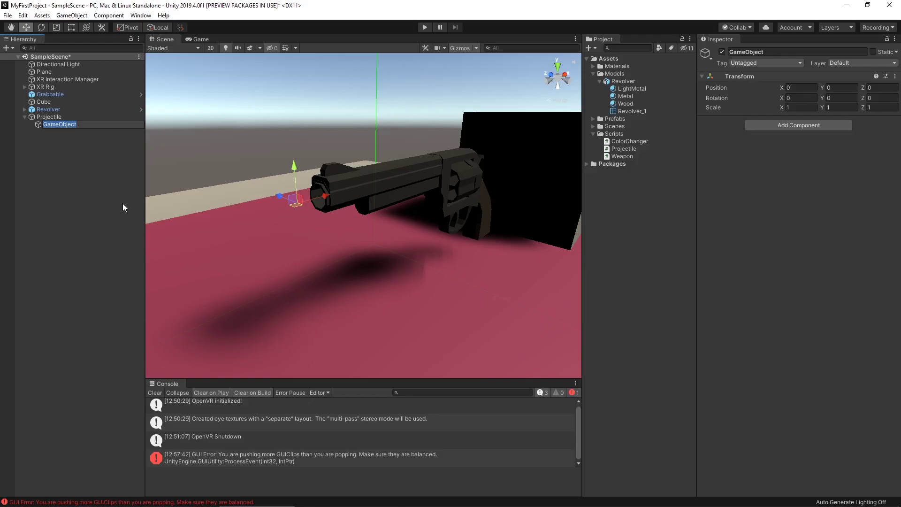
{"action": "type", "text": "Trail"}
{"action": "key", "text": "Return"}
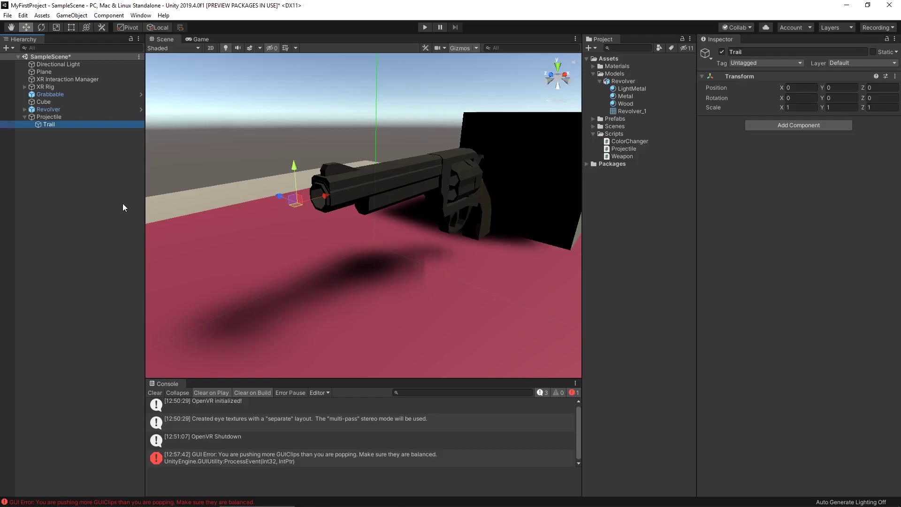
- Add a Trail Renderer component to the Trail object
{"action": "left_click", "coordinate": [785, 126]}
{"action": "type", "text": "trail"}
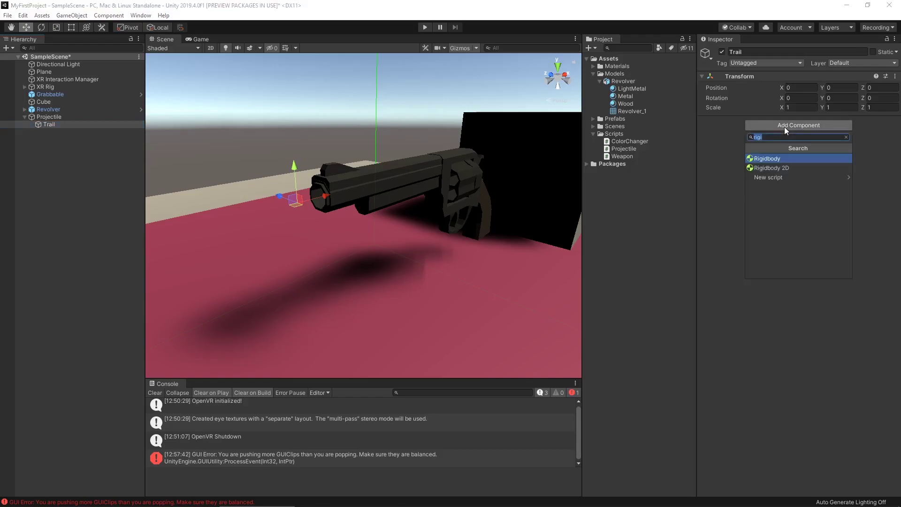
{"action": "key", "text": "Return"}
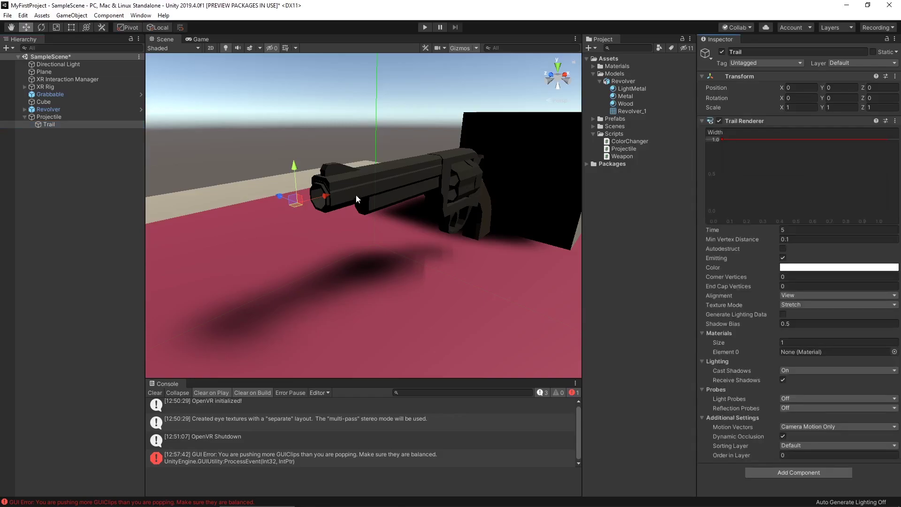
- Move the Trail object along X to about 2.27 to preview its trail, and set the trail width to 0.01
{"action": "mouse_move", "coordinate": [328, 198]}
{"action": "left_mouse_down"}
{"action": "mouse_move", "coordinate": [404, 176]}
{"action": "mouse_move", "coordinate": [301, 200]}
{"action": "mouse_move", "coordinate": [388, 177]}
{"action": "mouse_move", "coordinate": [334, 194]}
{"action": "left_mouse_up"}
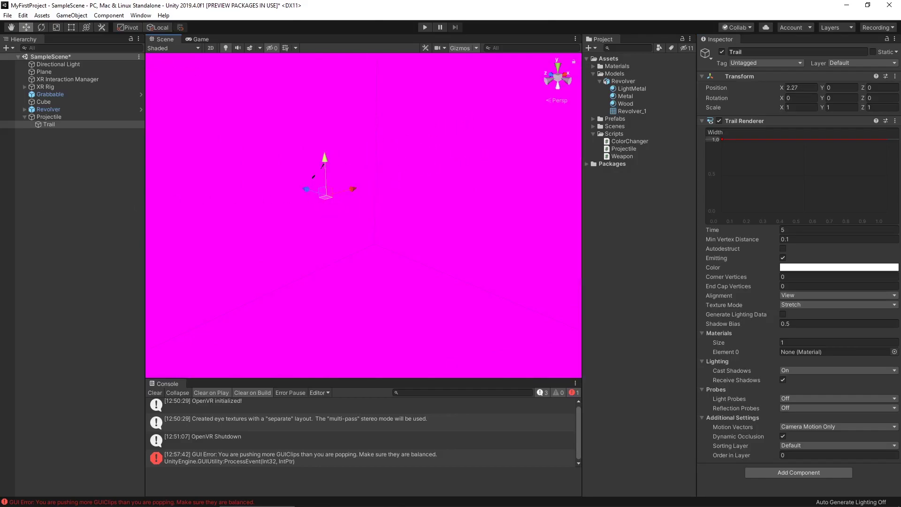
{"action": "left_click", "coordinate": [718, 140]}
{"action": "type", "text": "0"}
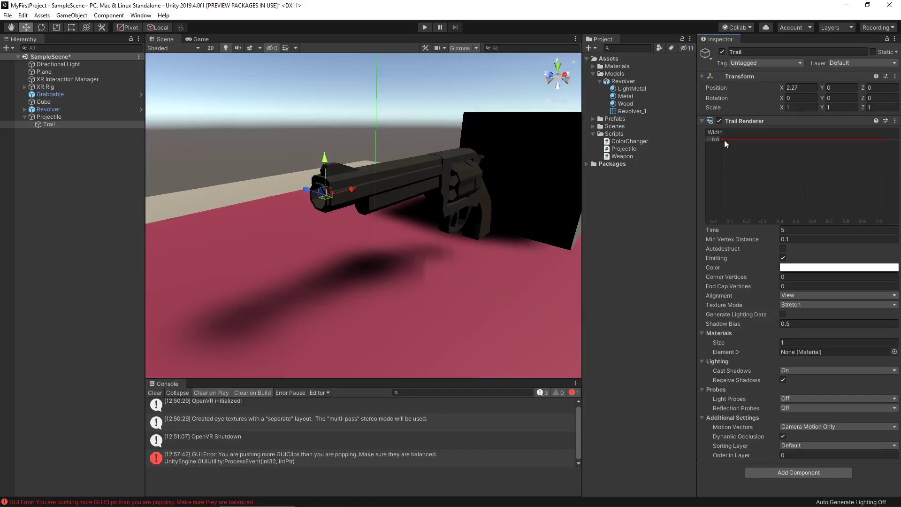
{"action": "type", "text": ".01"}
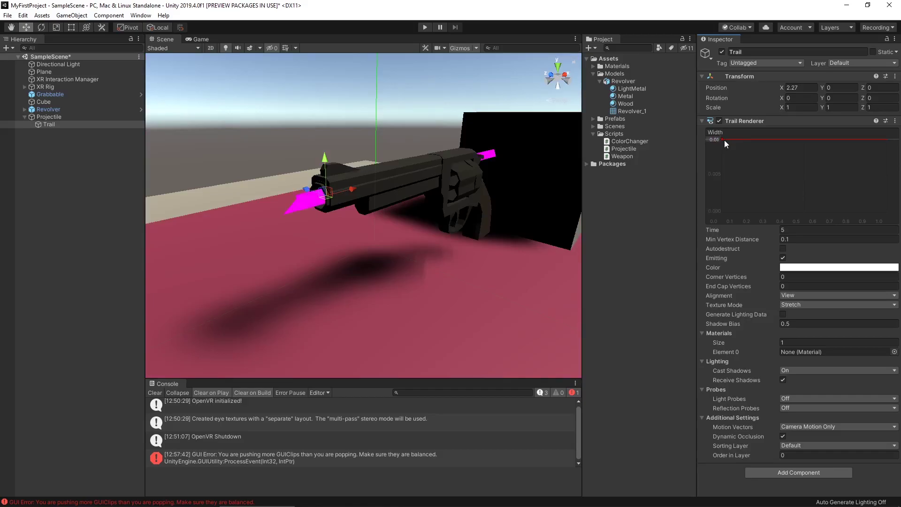
- Add an end key to the trail's width curve with time 1 and value 0
{"action": "right_click", "coordinate": [888, 144]}
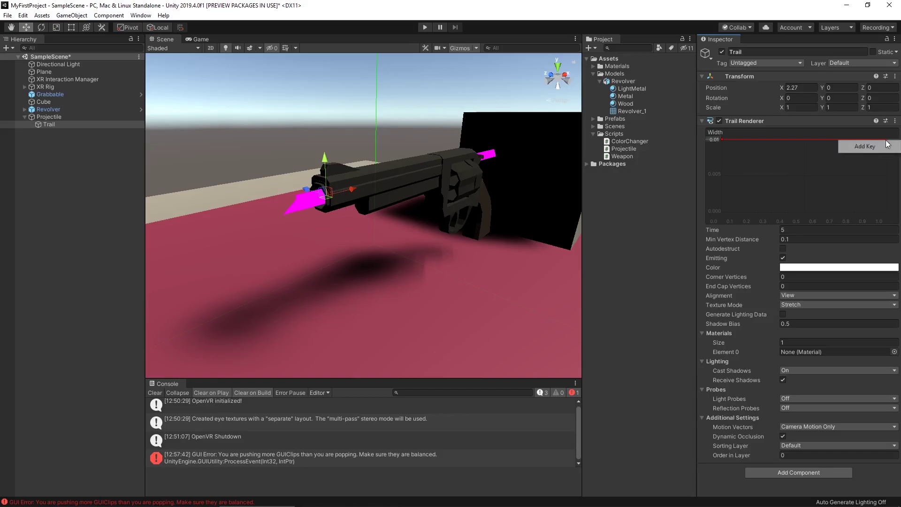
{"action": "left_click", "coordinate": [884, 146]}
{"action": "right_click", "coordinate": [888, 146]}
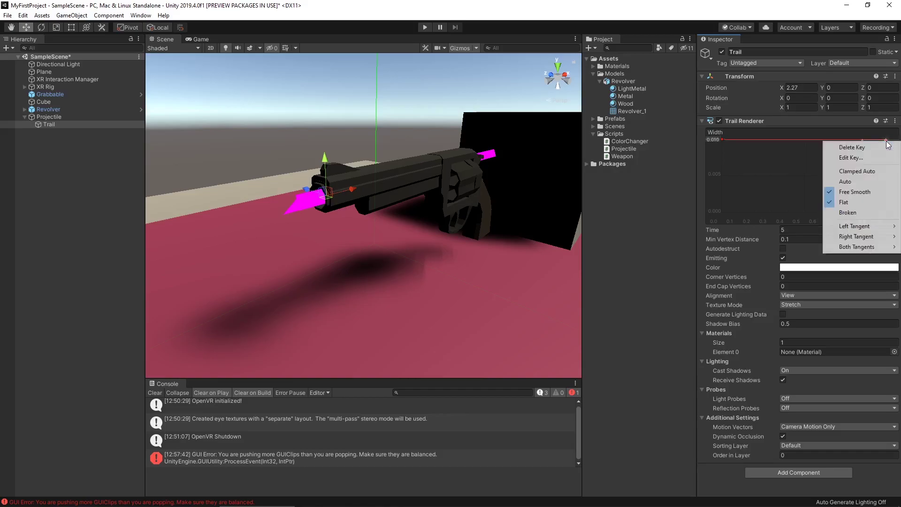
{"action": "left_click", "coordinate": [831, 159]}
{"action": "key", "text": "shift+Tab"}
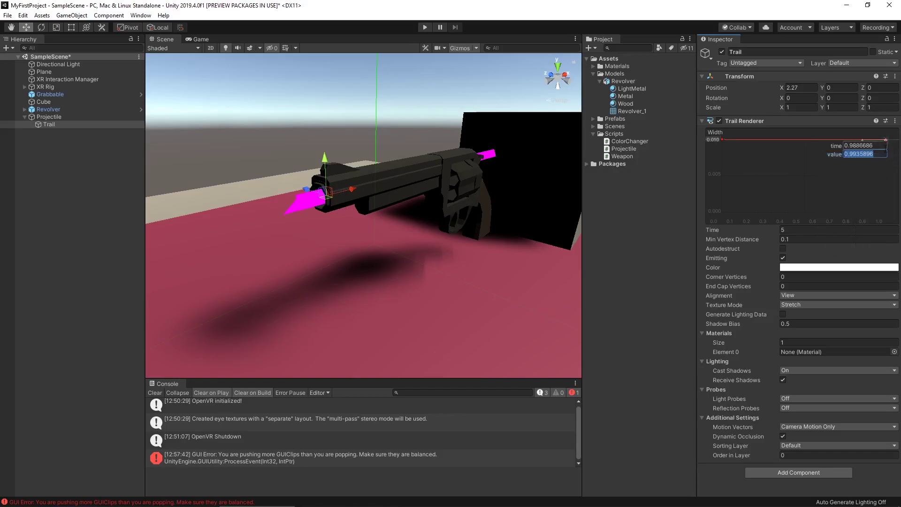
{"action": "type", "text": "1"}
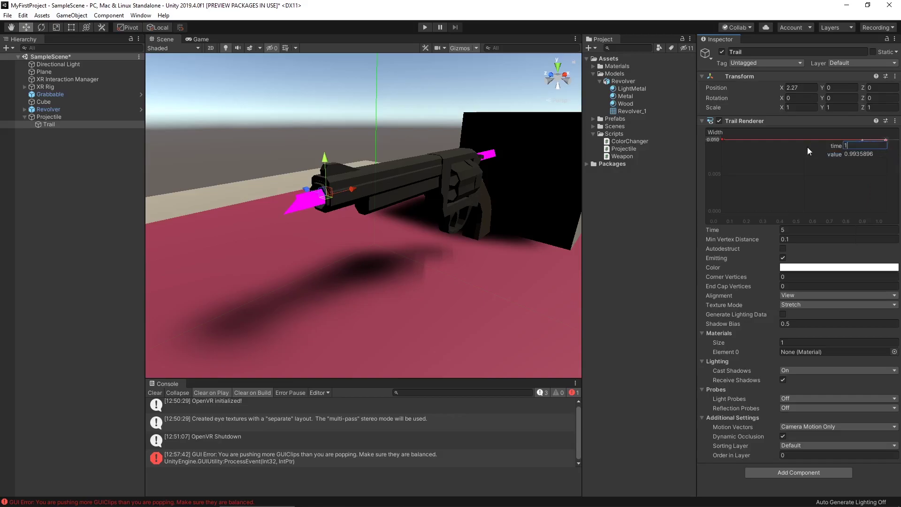
{"action": "key", "text": "Tab"}
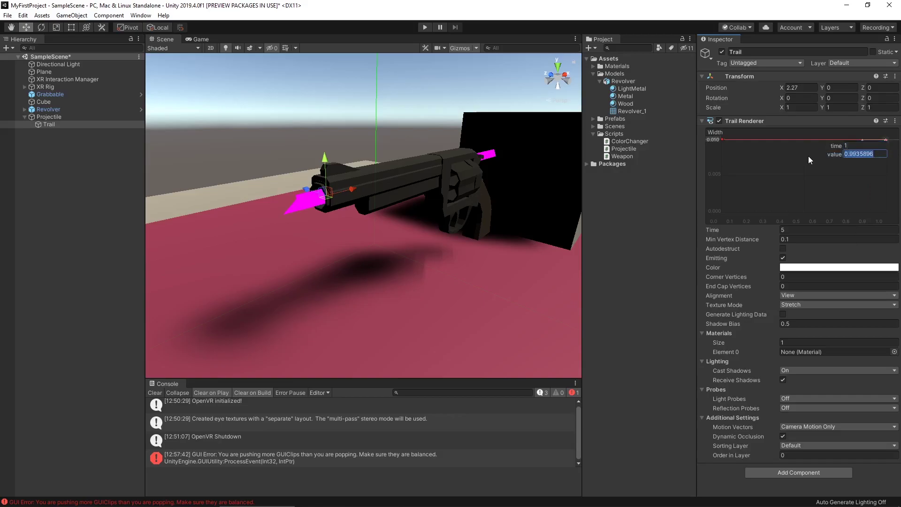
{"action": "type", "text": "0"}
{"action": "key", "text": "Return"}
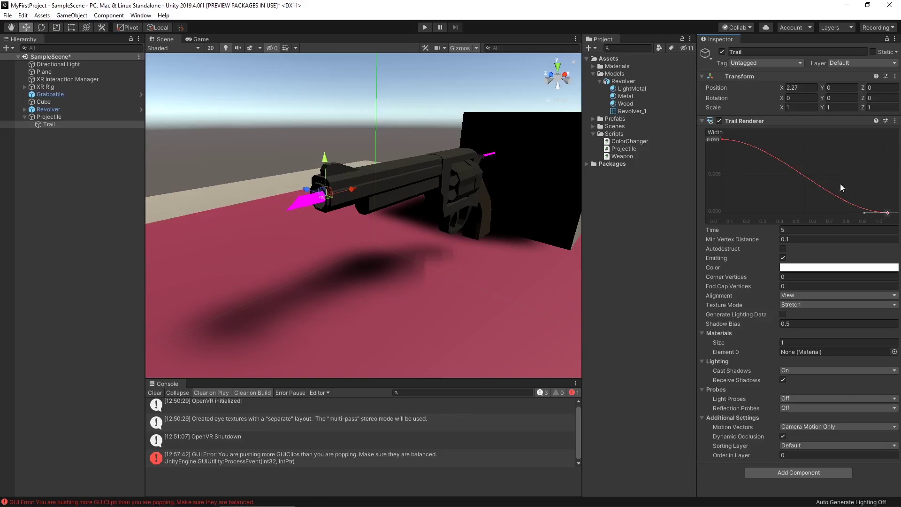
- Adjust the tangents of both width curve keys so the trail tapers in a nearly straight line
{"action": "right_click", "coordinate": [887, 214]}
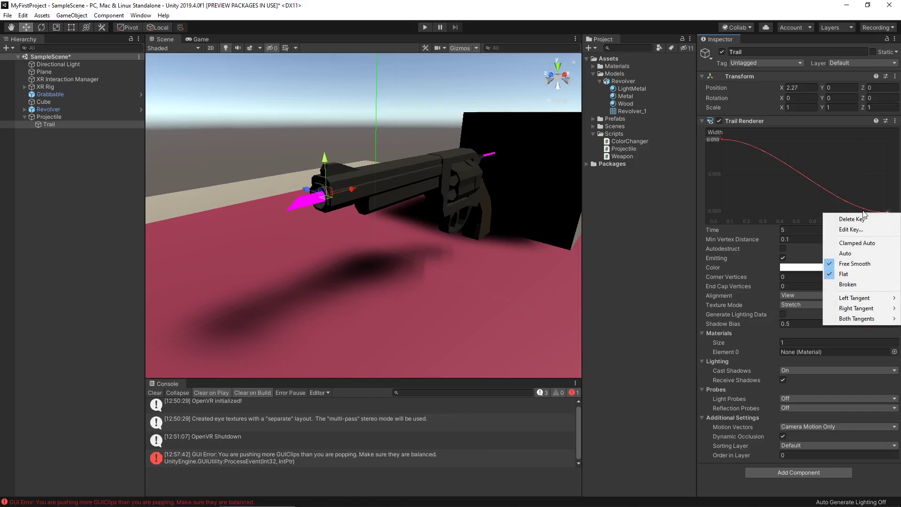
{"action": "left_click", "coordinate": [864, 213]}
{"action": "double_click", "coordinate": [864, 213]}
{"action": "left_click_drag", "start_coordinate": [865, 213], "coordinate": [866, 201]}
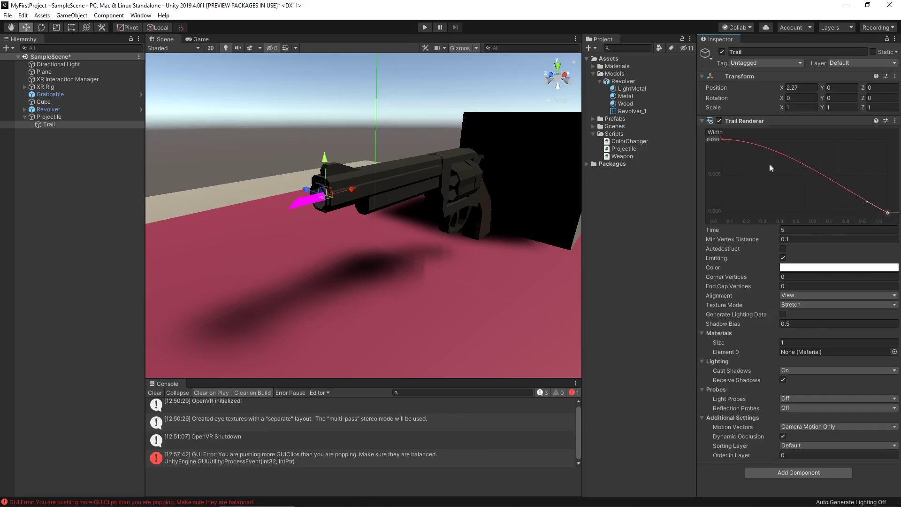
{"action": "left_click", "coordinate": [722, 139]}
{"action": "left_click_drag", "start_coordinate": [742, 137], "coordinate": [751, 154]}
{"action": "left_click", "coordinate": [865, 203]}
- Set the trail's Time to 0.25 and move the Trail object along X to about -6.1 to preview it
{"action": "left_click", "coordinate": [803, 229]}
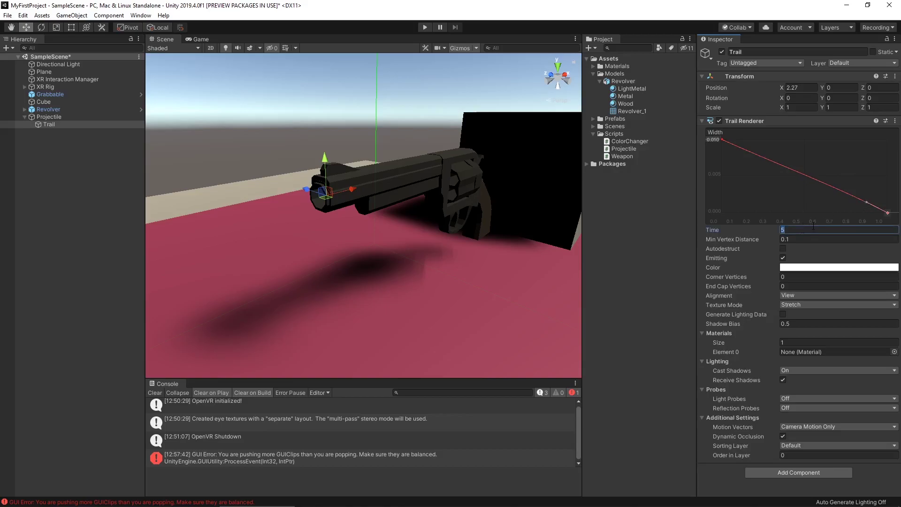
{"action": "type", "text": "0.25"}
{"action": "left_click_drag", "start_coordinate": [356, 193], "coordinate": [331, 198]}
{"action": "middle_click_drag", "start_coordinate": [331, 199], "coordinate": [407, 215]}
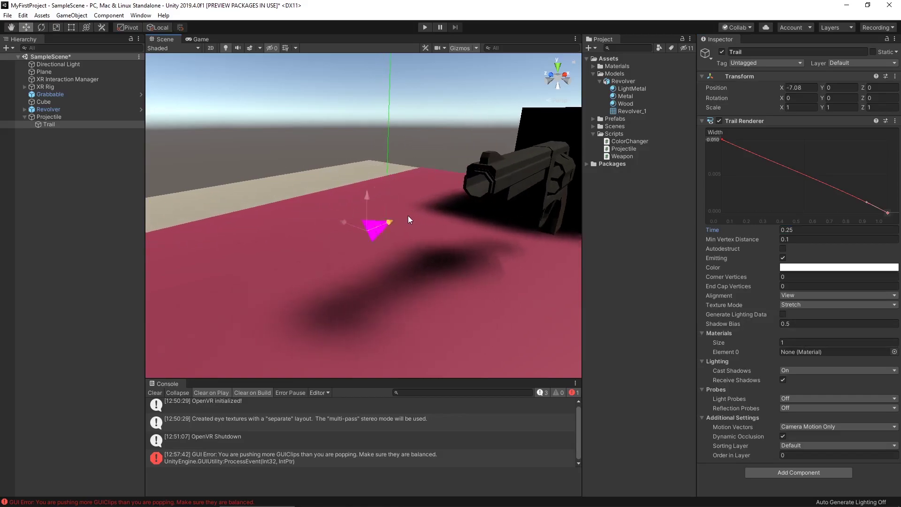
{"action": "mouse_move", "coordinate": [407, 215]}
{"action": "left_mouse_down"}
{"action": "mouse_move", "coordinate": [431, 207]}
{"action": "mouse_move", "coordinate": [390, 220]}
{"action": "mouse_move", "coordinate": [415, 212]}
{"action": "left_mouse_up"}
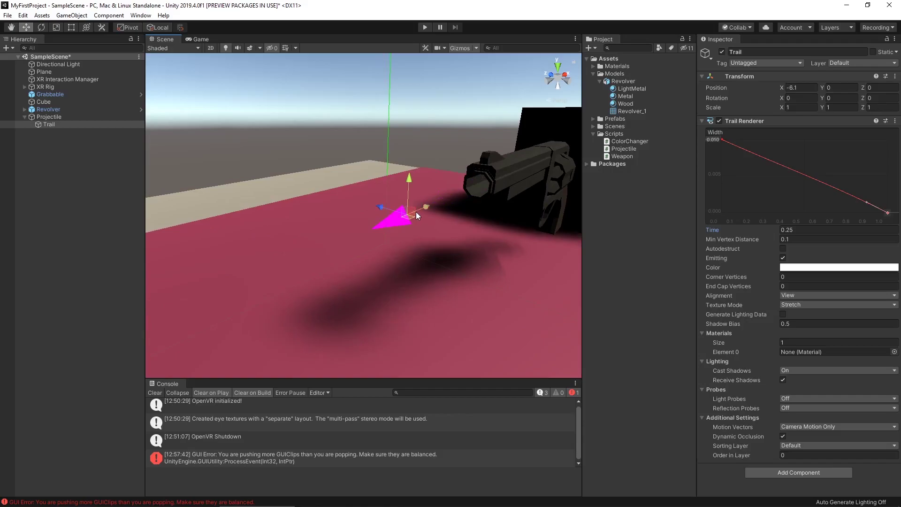
- Create a material named UnlitWhite in the Materials folder
{"action": "left_click", "coordinate": [593, 65]}
{"action": "right_click", "coordinate": [615, 66]}
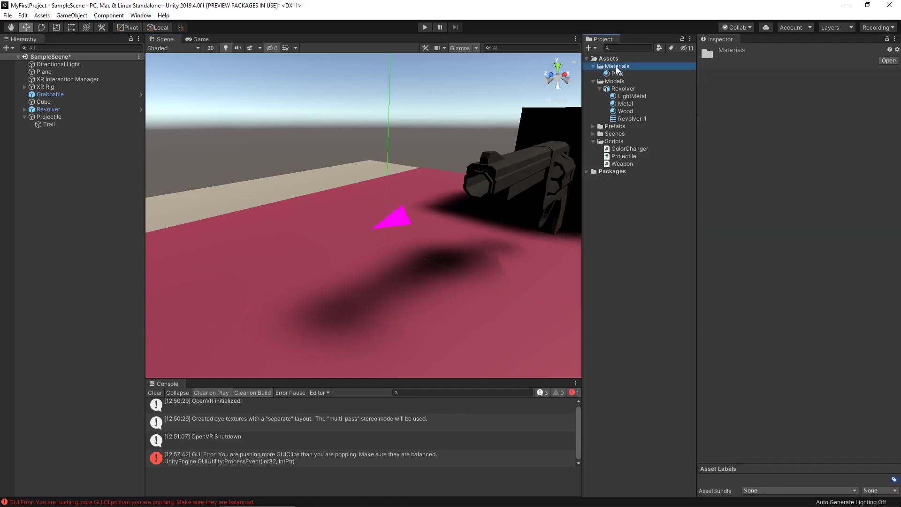
{"action": "mouse_move", "coordinate": [700, 69]}
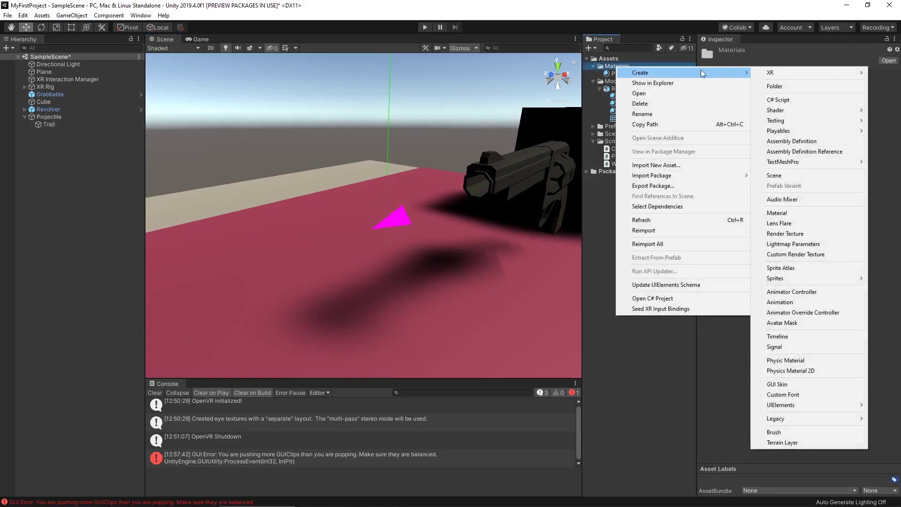
{"action": "left_click", "coordinate": [820, 213]}
{"action": "type", "text": "Unlit"}
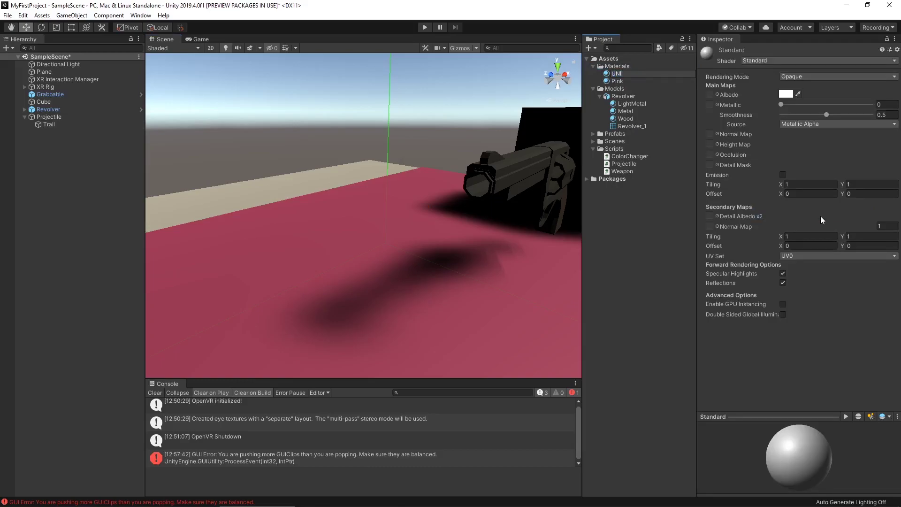
{"action": "type", "text": "White"}
{"action": "key", "text": "Return"}
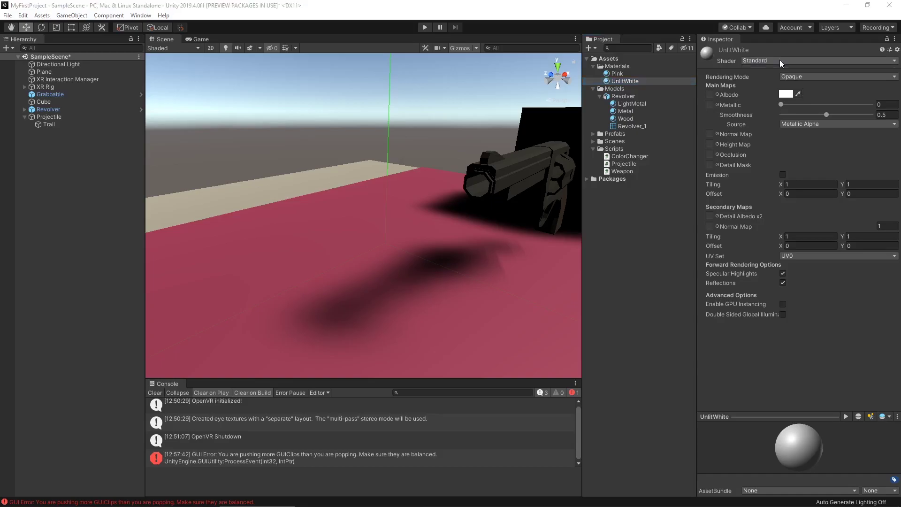
- Change the UnlitWhite material's shader to Unlit/Color
{"action": "left_click", "coordinate": [778, 61]}
{"action": "left_click", "coordinate": [775, 169]}
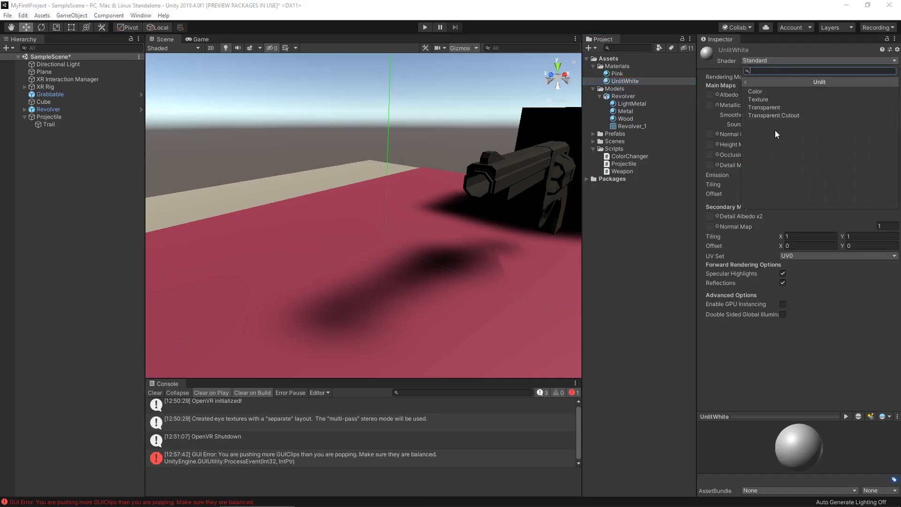
{"action": "left_click", "coordinate": [776, 94]}
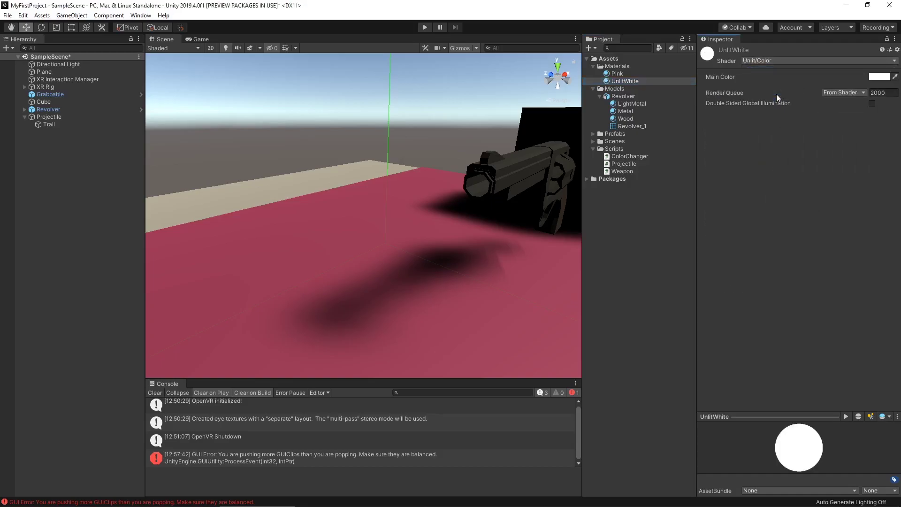
- Assign UnlitWhite as the Trail Renderer's Element 0 material and move the Trail object along X to preview it
{"action": "left_click", "coordinate": [56, 124]}
{"action": "left_click_drag", "start_coordinate": [622, 82], "coordinate": [821, 356]}
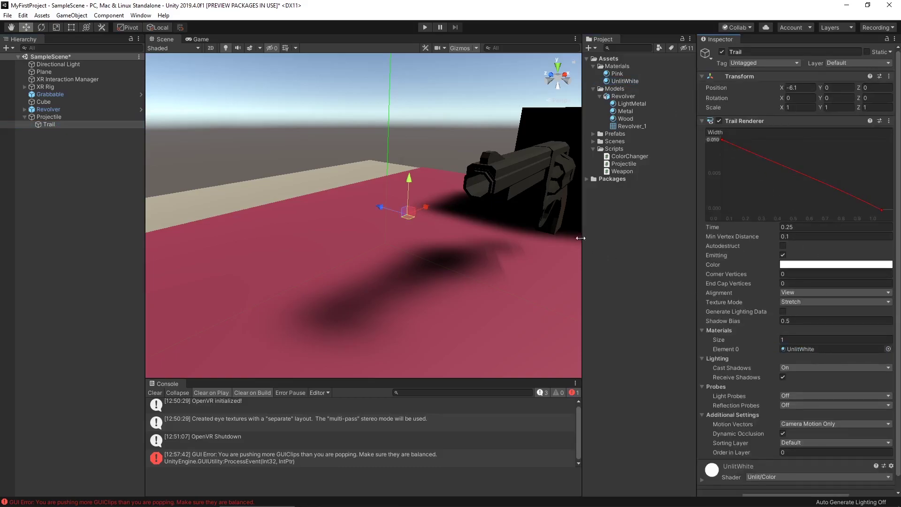
{"action": "mouse_move", "coordinate": [430, 207]}
{"action": "left_mouse_down"}
{"action": "mouse_move", "coordinate": [406, 215]}
{"action": "mouse_move", "coordinate": [438, 209]}
{"action": "mouse_move", "coordinate": [424, 215]}
{"action": "left_mouse_up"}
- Try 1 for the trail's End Cap Vertices and move the Trail object along X to preview the cap shape
{"action": "left_click", "coordinate": [789, 283]}
{"action": "type", "text": "1"}
{"action": "left_click", "coordinate": [402, 217]}
{"action": "left_click_drag", "start_coordinate": [401, 217], "coordinate": [420, 223]}
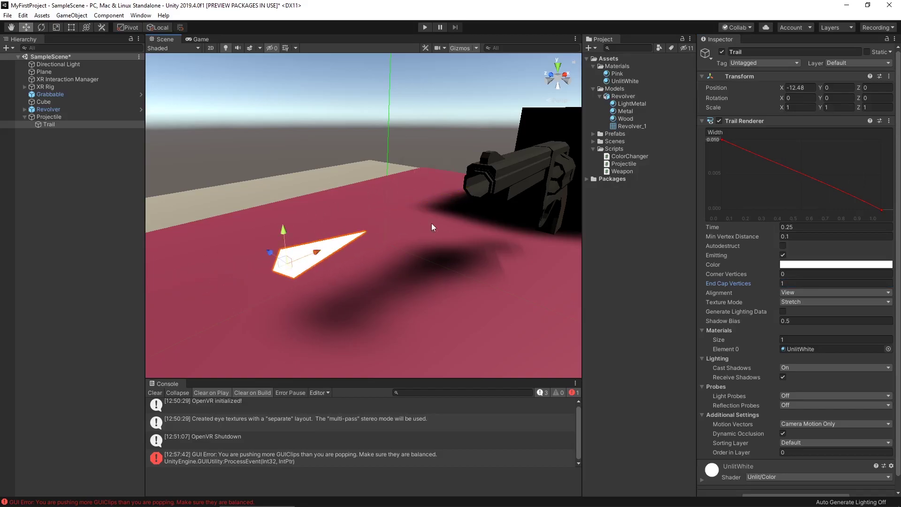
- Set the trail's End Cap Vertices to 3 and move the Trail object along X to about -10.09 to preview it
{"action": "left_click", "coordinate": [790, 283]}
{"action": "type", "text": "3"}
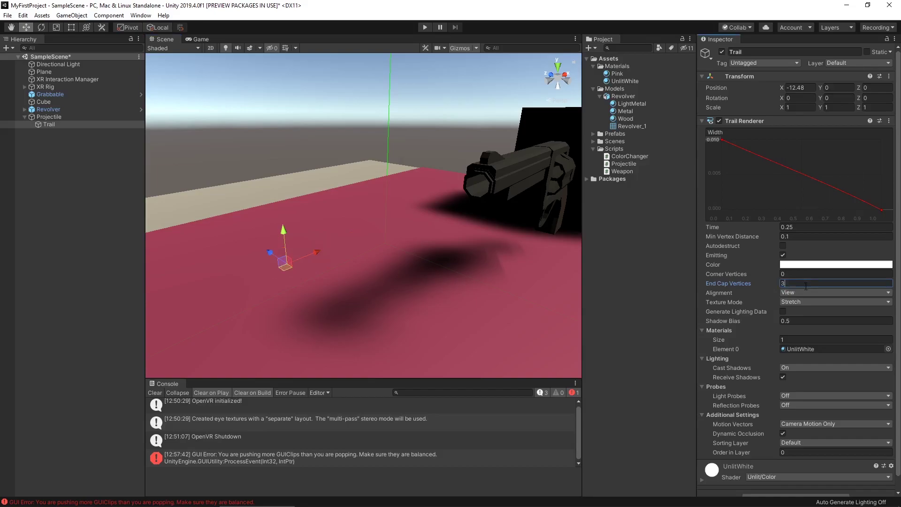
{"action": "key", "text": "Return"}
{"action": "mouse_move", "coordinate": [317, 253]}
{"action": "left_mouse_down"}
{"action": "mouse_move", "coordinate": [359, 240]}
{"action": "mouse_move", "coordinate": [317, 257]}
{"action": "mouse_move", "coordinate": [350, 252]}
{"action": "mouse_move", "coordinate": [328, 257]}
{"action": "left_mouse_up"}
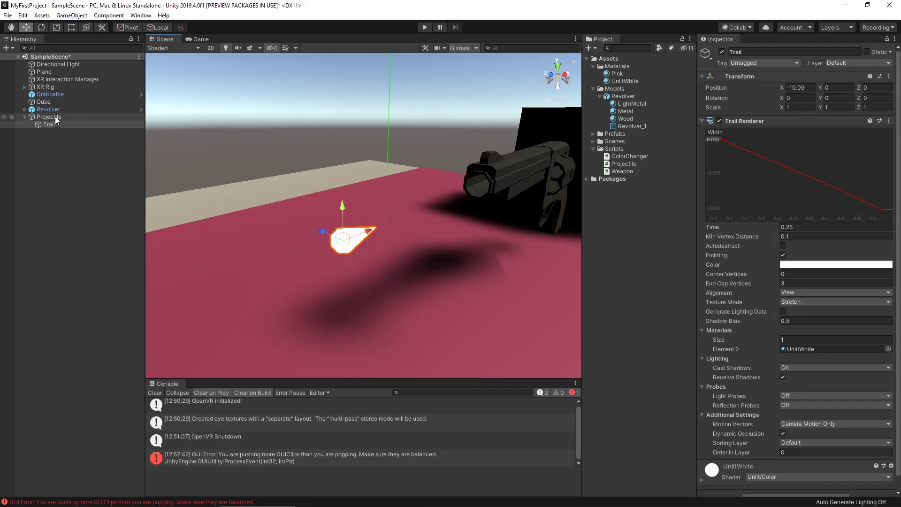
- Save Projectile as a prefab in the Prefabs folder and delete the Projectile object from the scene
{"action": "left_click_drag", "start_coordinate": [612, 135], "coordinate": [612, 136]}
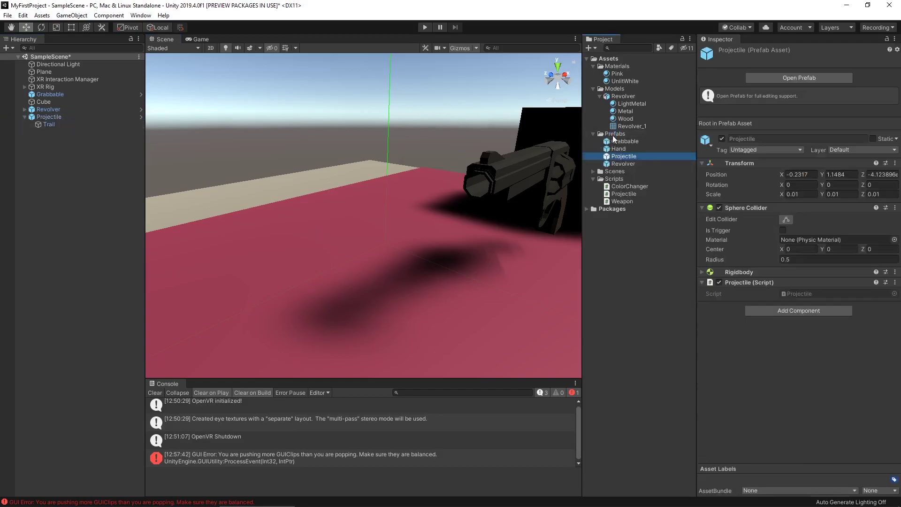
{"action": "left_click", "coordinate": [81, 118]}
{"action": "key", "text": "Delete"}
- Collapse the Materials, Models and Prefabs asset folders
{"action": "left_click", "coordinate": [592, 66]}
{"action": "left_click", "coordinate": [593, 73]}
{"action": "left_click", "coordinate": [593, 81]}
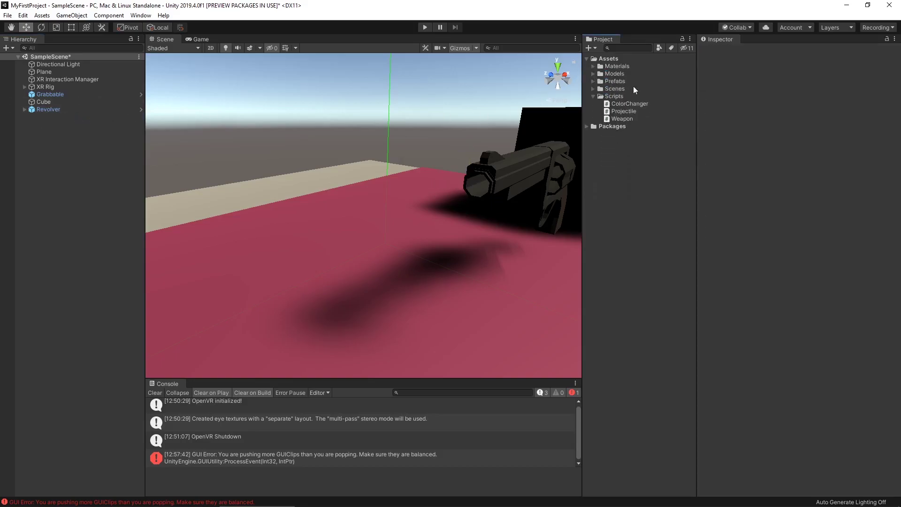
- Open the Projectile script in Visual Studio and remove its default Start and Update methods, leaving an empty class body
{"action": "double_click", "coordinate": [629, 110]}
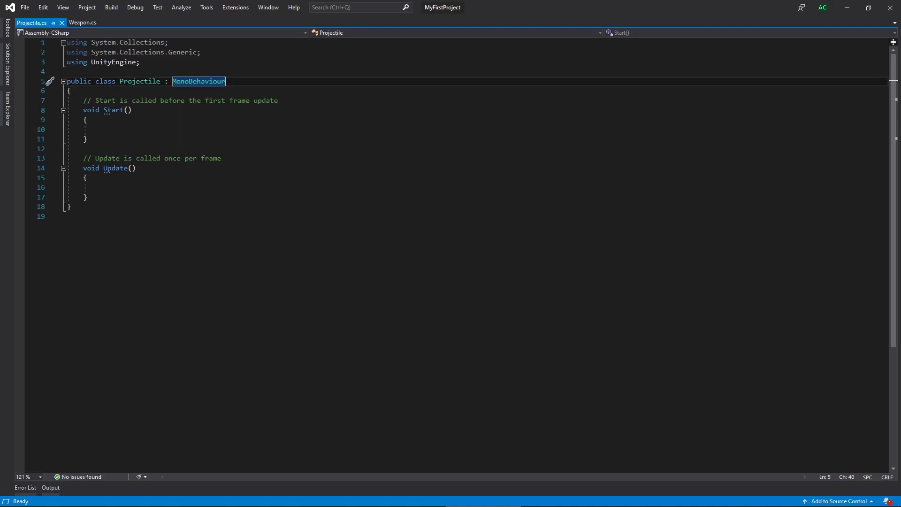
{"action": "left_click_drag", "start_coordinate": [94, 199], "coordinate": [68, 100]}
{"action": "key", "text": "BackSpace"}
{"action": "key", "text": "Return"}
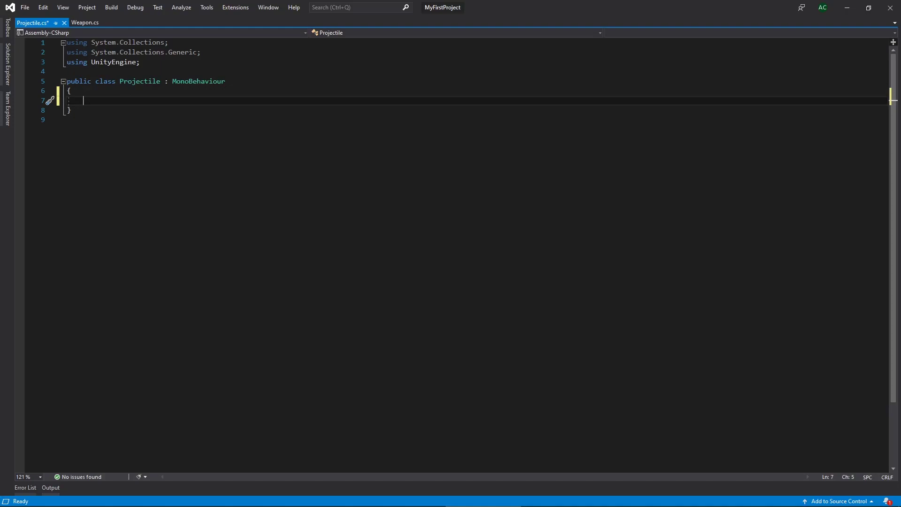
- Declare the field public float launchForce = 10.0f; in the Projectile class and save the script
{"action": "type", "text": "pub"}
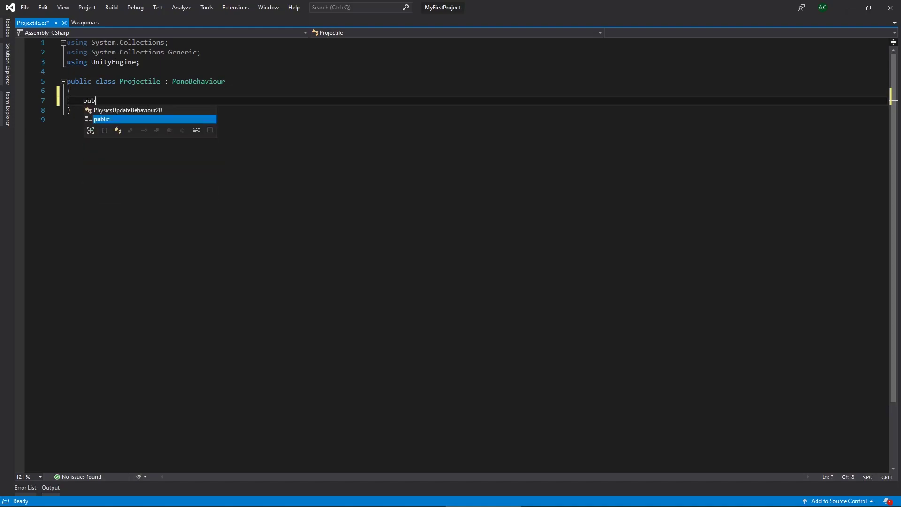
{"action": "type", "text": "lic float l"}
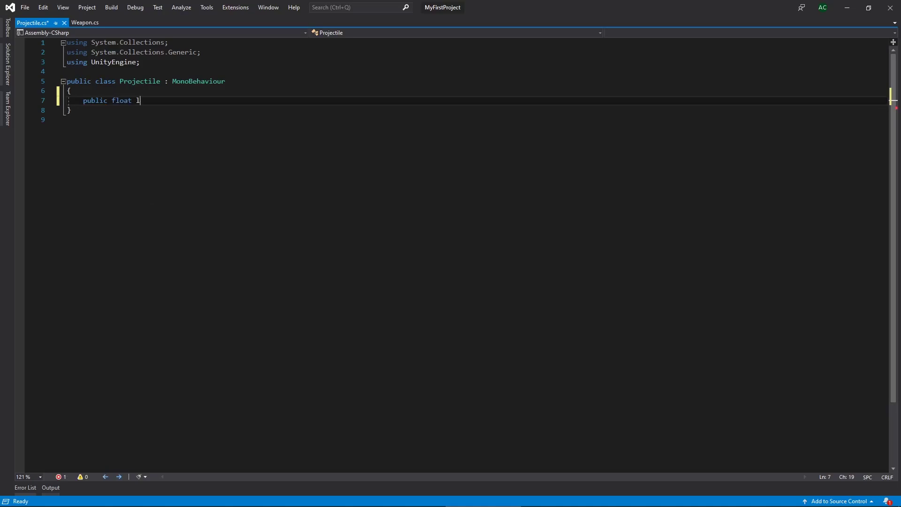
{"action": "type", "text": "aunchForce = 10.0f;"}
{"action": "key", "text": "ctrl+s"}
{"action": "key", "text": "Return"}
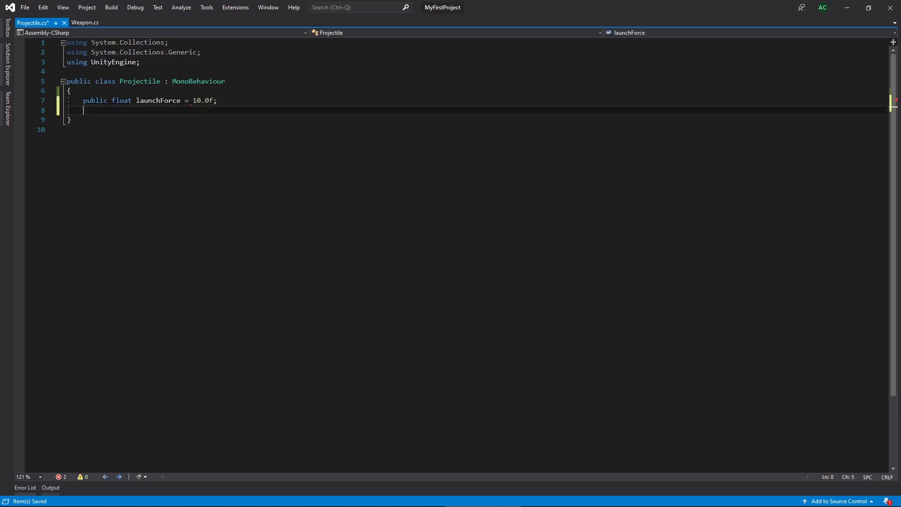
- Declare the field private Rigidbody rigidBody = null; below launchForce
{"action": "type", "text": "private "}
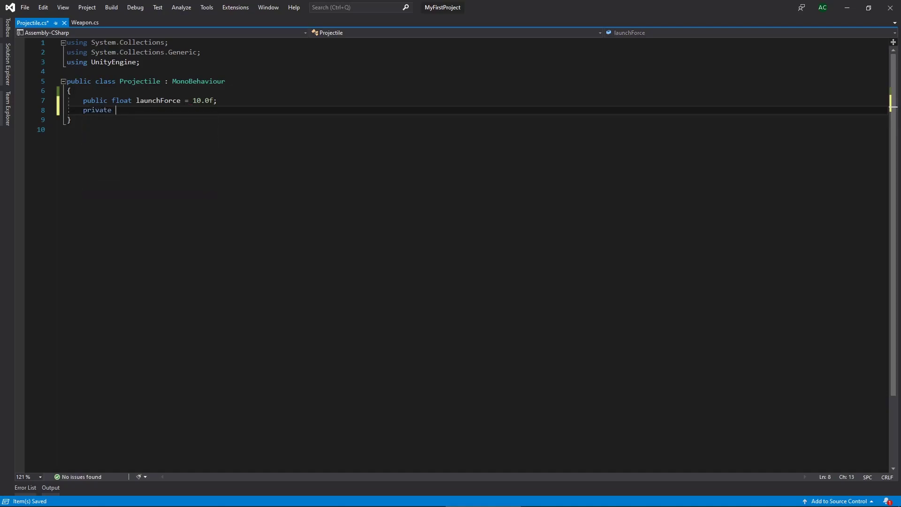
{"action": "type", "text": "Rigidbody rig"}
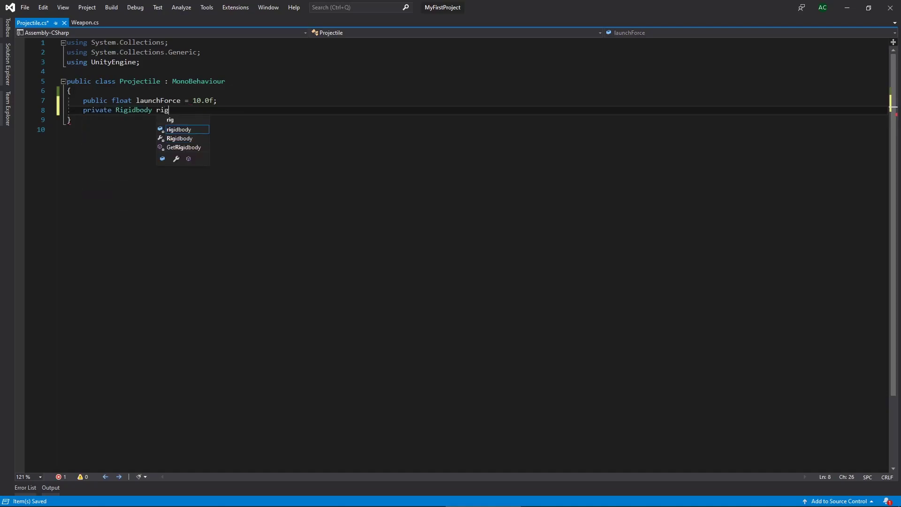
{"action": "type", "text": "idBody"}
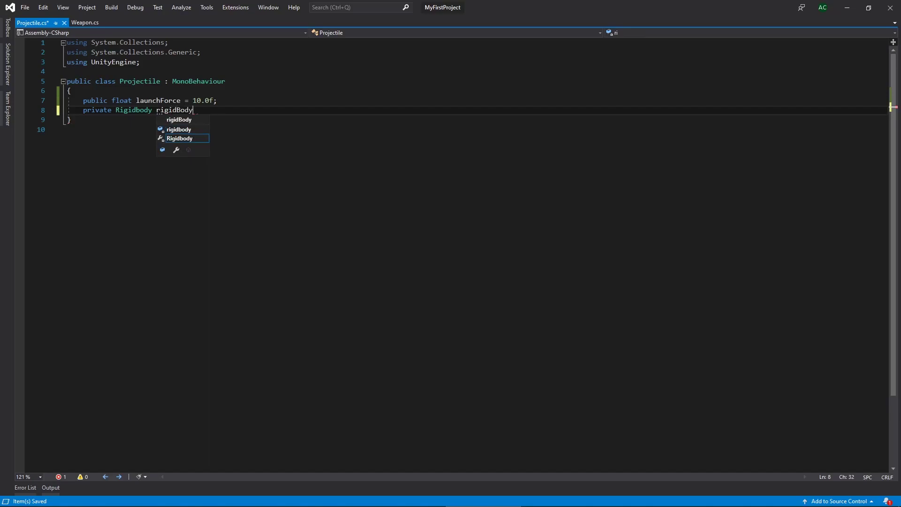
{"action": "type", "text": " = null;"}
{"action": "key", "text": "Return"}
{"action": "key", "text": "Return"}
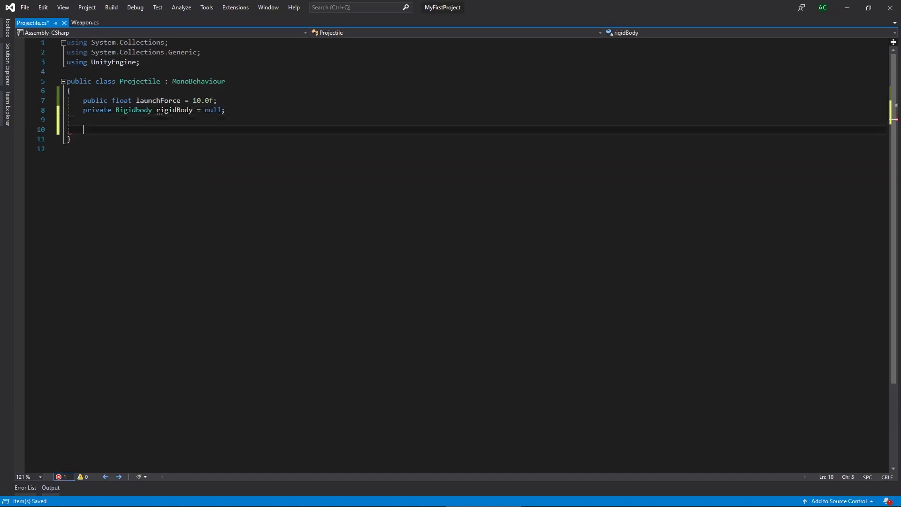
- Add a private Awake method to Projectile that assigns rigidBody = GetComponent<Rigidbody>();
{"action": "type", "text": "private void Aw"}
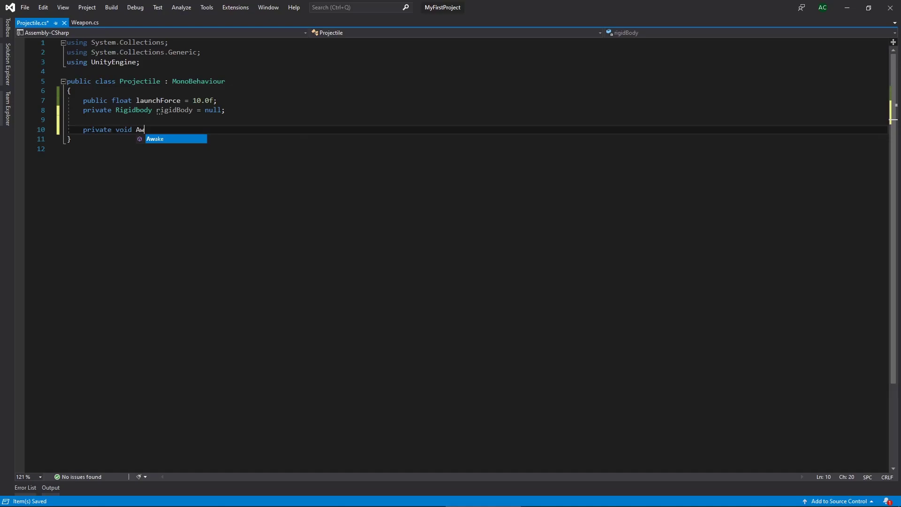
{"action": "key", "text": "Tab"}
{"action": "type", "text": "rigidBody = Get"}
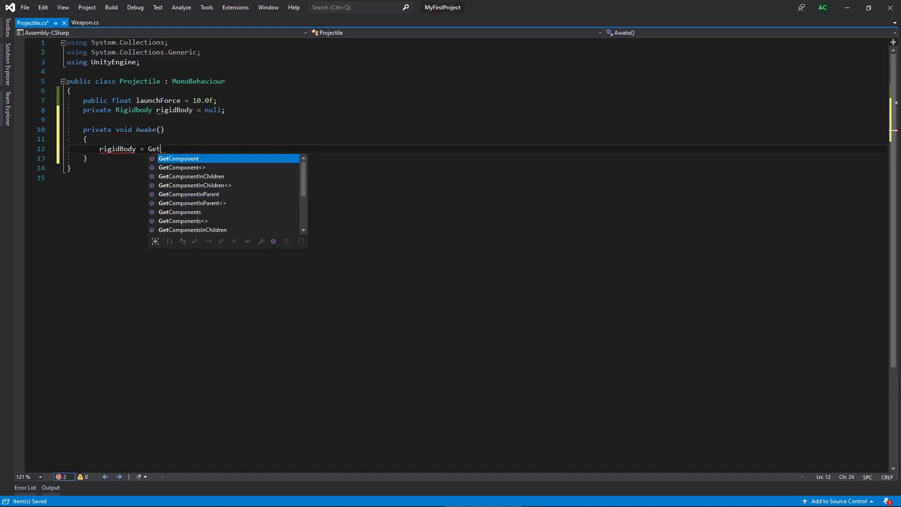
{"action": "type", "text": "Component<Rig>"}
{"action": "key", "text": "Tab"}
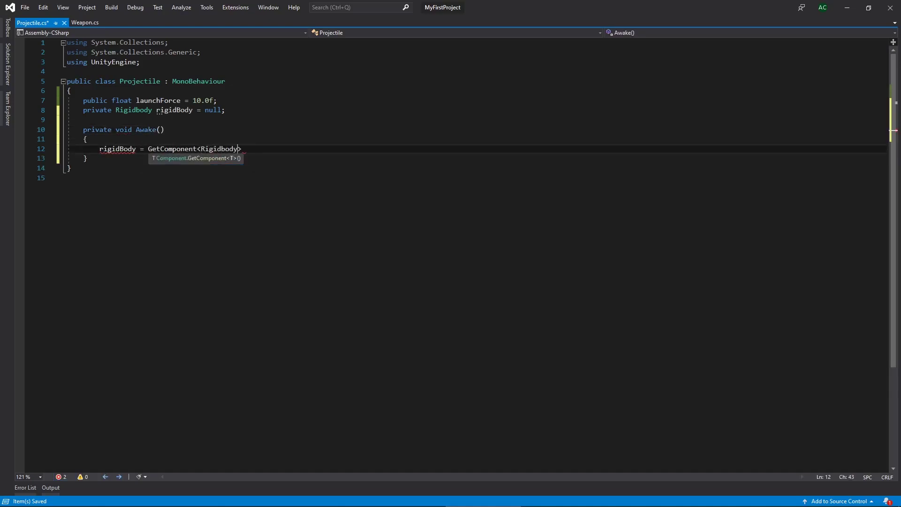
{"action": "type", "text": ">();"}
{"action": "key", "text": "Down"}
- Add an empty public void Launch() method below Awake
{"action": "key", "text": "Return"}
{"action": "key", "text": "Return"}
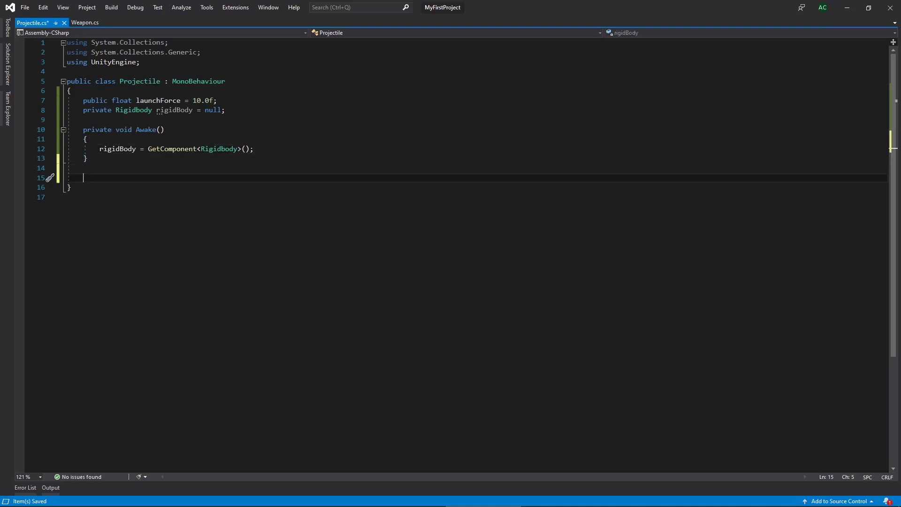
{"action": "type", "text": "pub"}
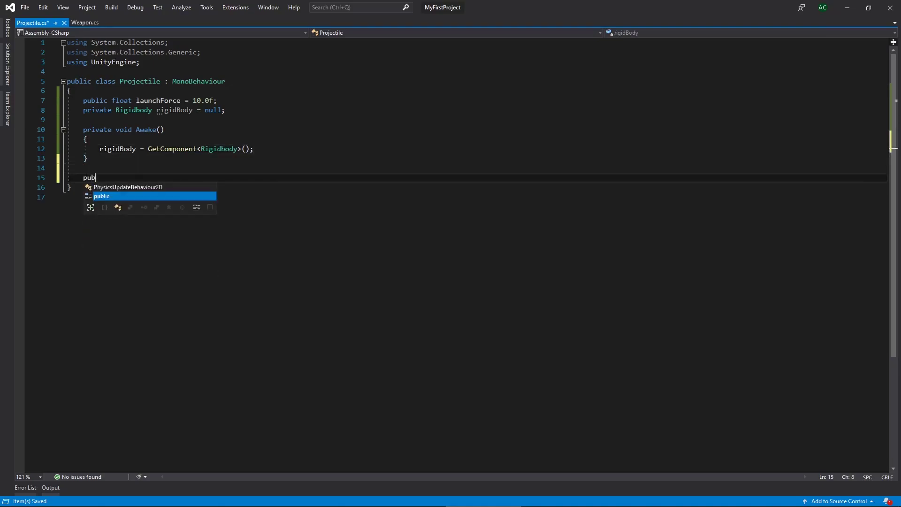
{"action": "type", "text": "lic void L"}
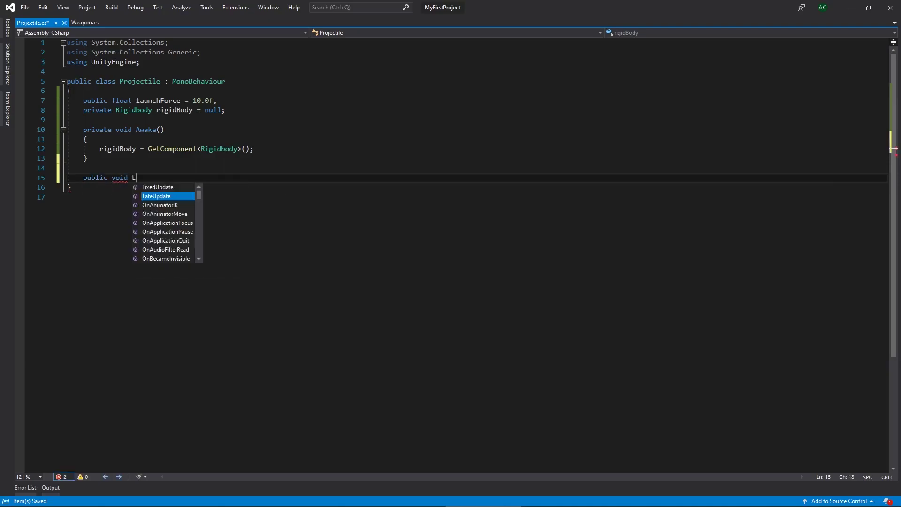
{"action": "type", "text": "aunch()"}
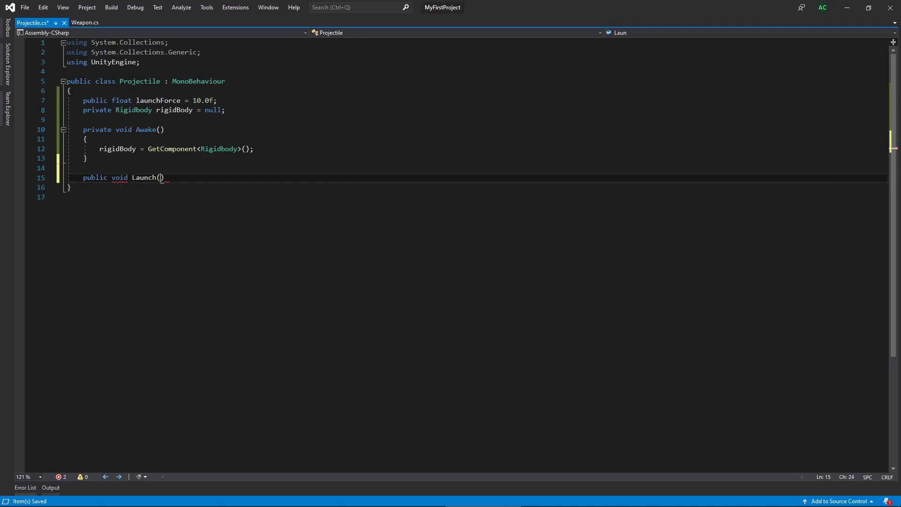
{"action": "key", "text": "Return"}
{"action": "type", "text": "{"}
{"action": "key", "text": "Return"}
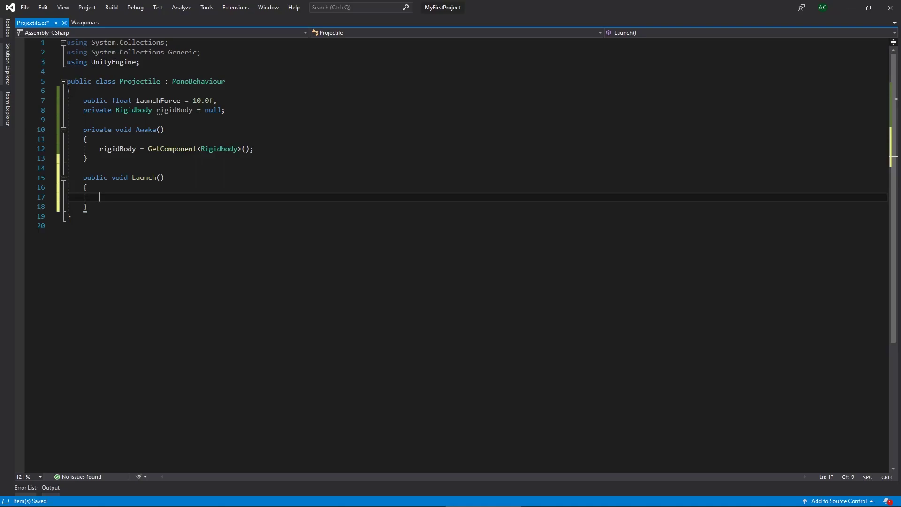
- Write a rigidBody.AddRelativeForce call inside the Launch method, without its arguments
{"action": "type", "text": "rigidBody"}
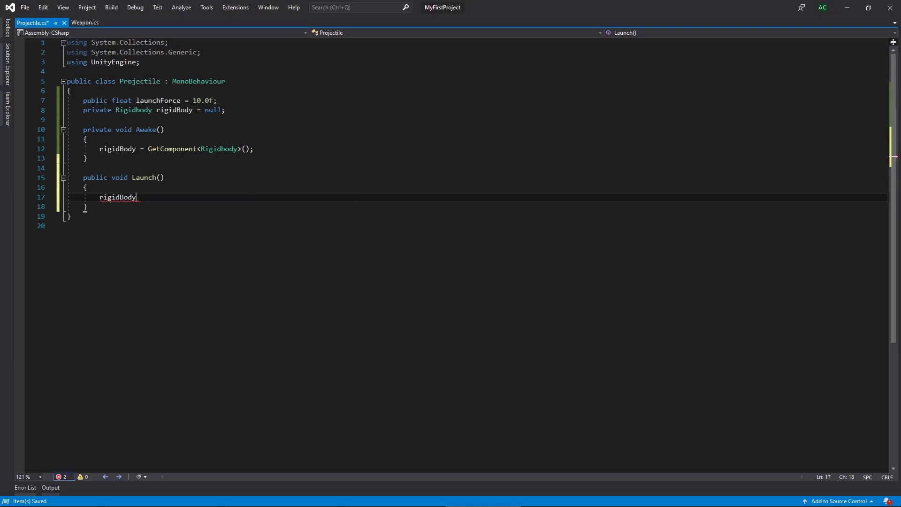
{"action": "type", "text": ".add"}
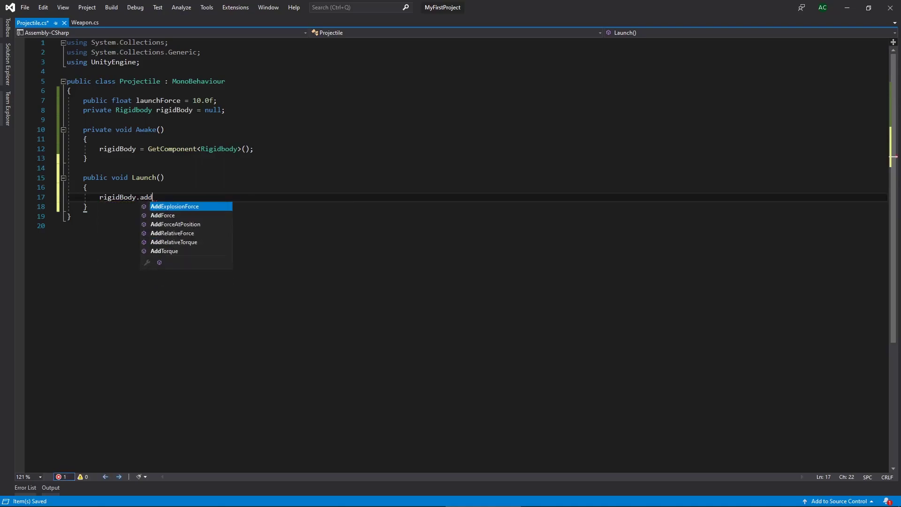
{"action": "key", "text": "Down"}
{"action": "key", "text": "Down"}
{"action": "key", "text": "Down"}
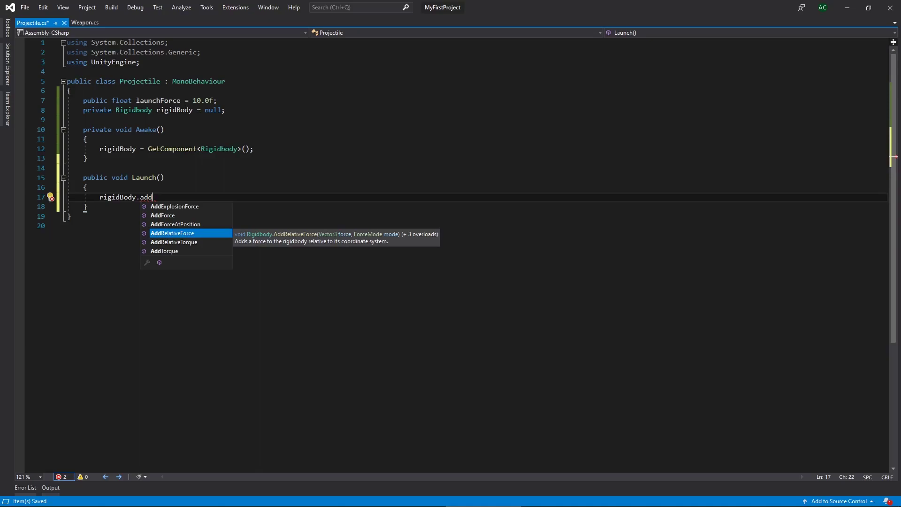
{"action": "key", "text": "Tab"}
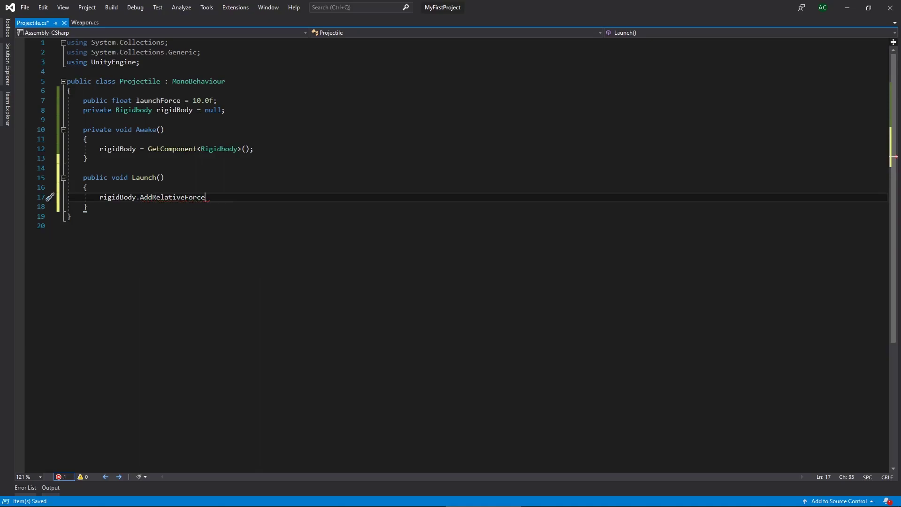
- Complete the AddRelativeForce call with the arguments Vector3.forward * launchForce and ForceMode.Impulse, and save the script
{"action": "type", "text": "("}
{"action": "type", "text": "Vector3"}
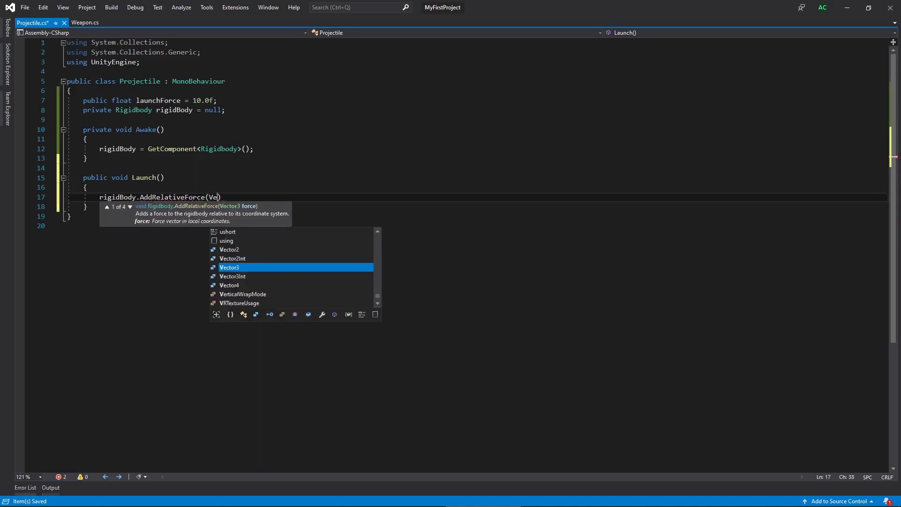
{"action": "type", "text": ".forward *"}
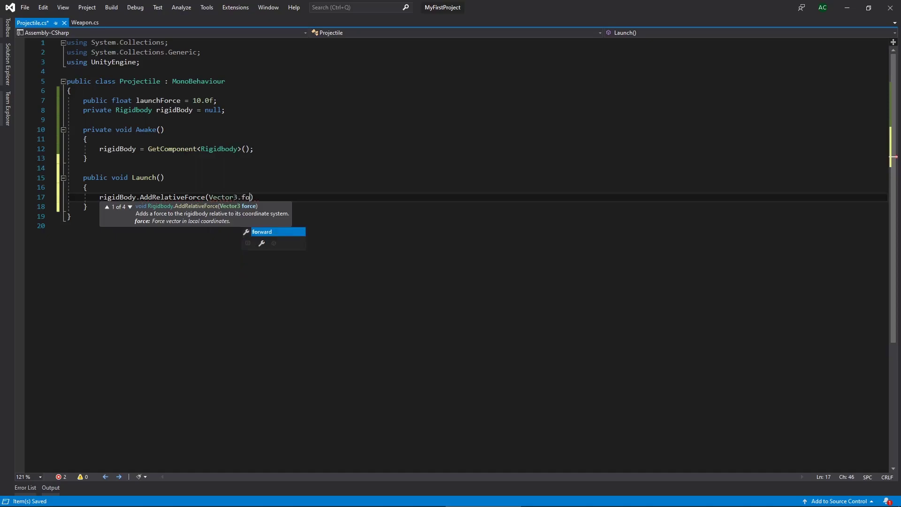
{"action": "type", "text": " launc"}
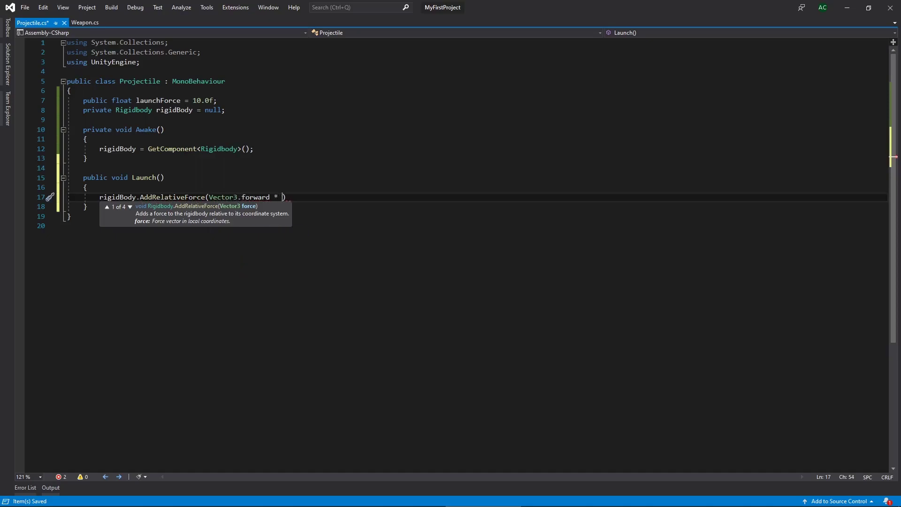
{"action": "key", "text": "Tab"}
{"action": "type", "text": ", F"}
{"action": "key", "text": "Tab"}
{"action": "type", "text": ".Im"}
{"action": "key", "text": "Tab"}
{"action": "type", "text": ");"}
{"action": "key", "text": "ctrl+s"}
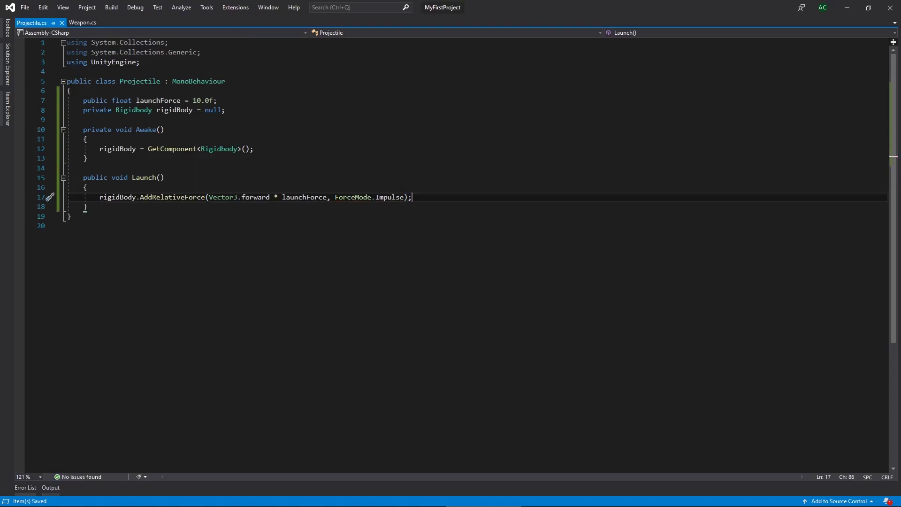
- Add Destroy(gameObject, 5.0f); as the last line of the Launch method and save the script
{"action": "key", "text": "Return"}
{"action": "type", "text": "Dest"}
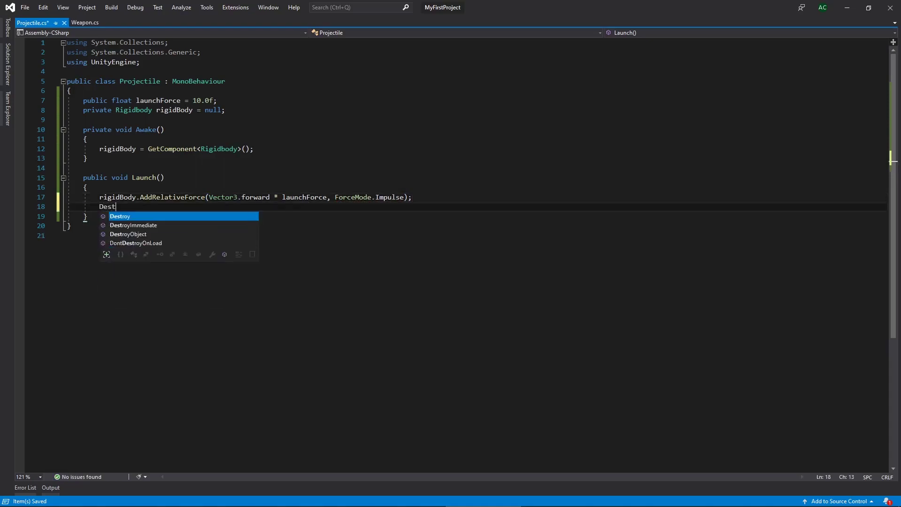
{"action": "type", "text": "roy("}
{"action": "type", "text": "gameObject"}
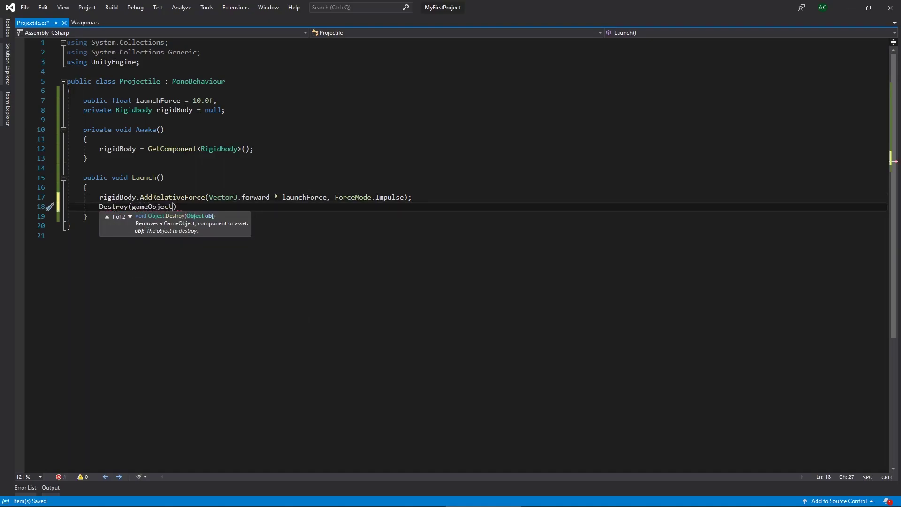
{"action": "type", "text": ","}
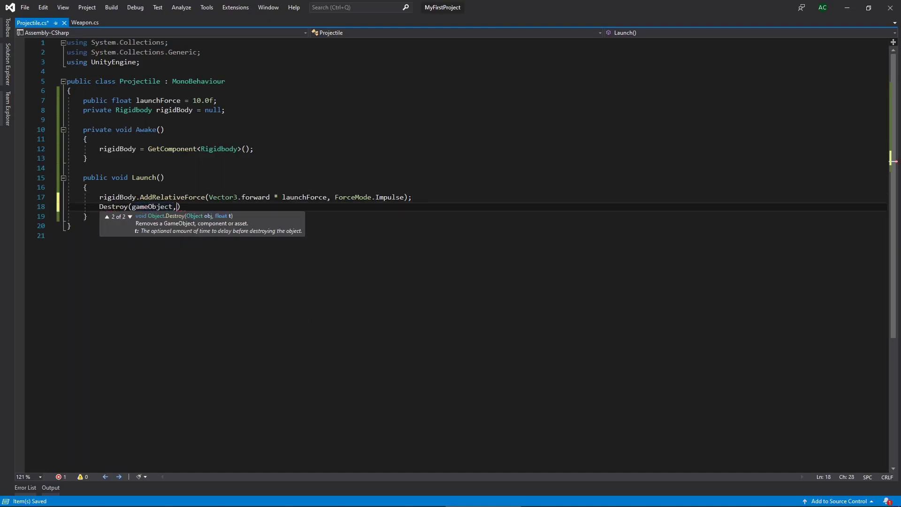
{"action": "type", "text": " 5.0f);"}
{"action": "key", "text": "ctrl+s"}
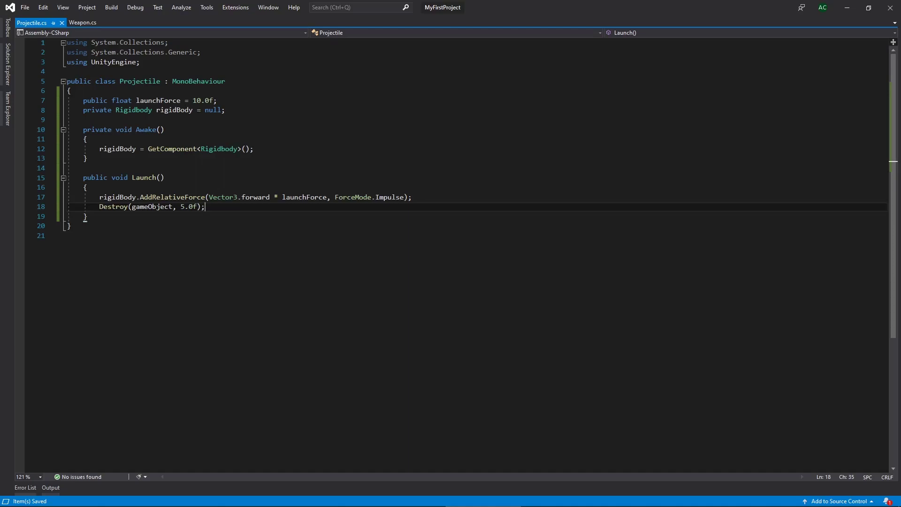
- Switch to the Weapon script and insert blank lines above the interactable field for new fields
{"action": "key", "text": "ctrl+Tab"}
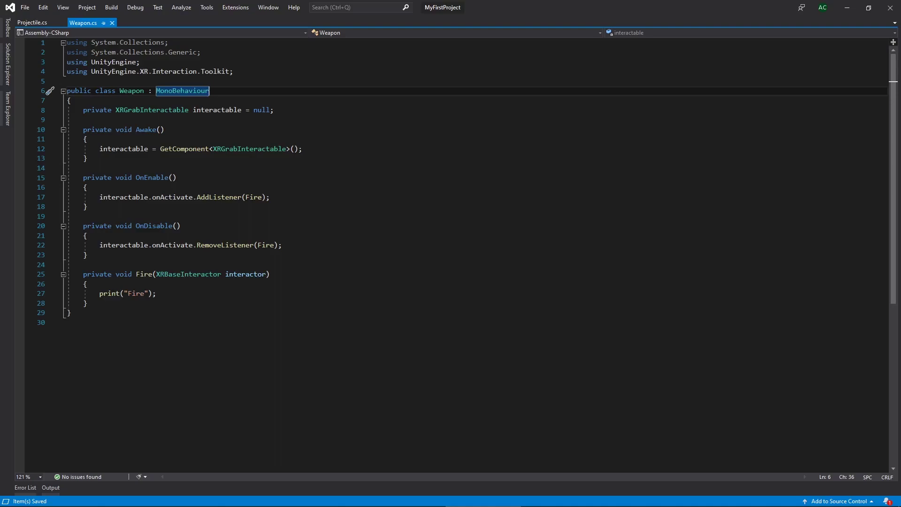
{"action": "key", "text": "Down"}
{"action": "key", "text": "Return"}
{"action": "key", "text": "Return"}
{"action": "key", "text": "Up"}
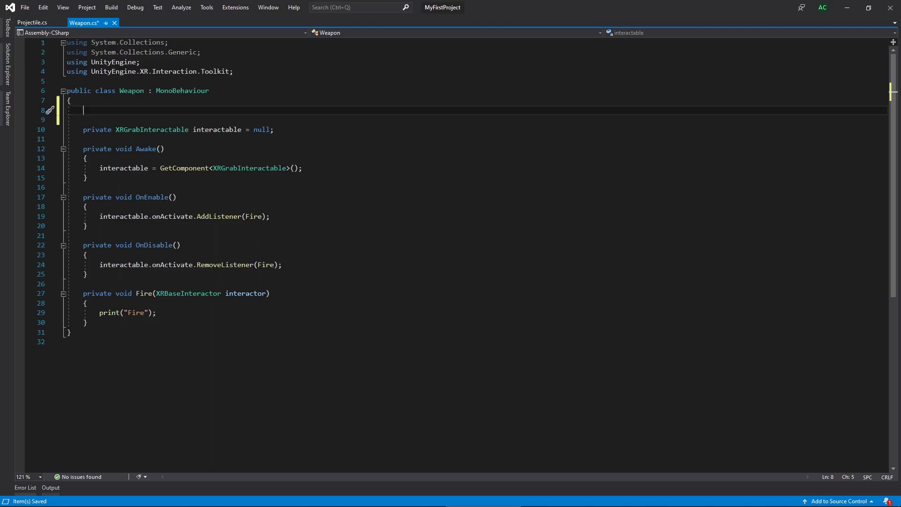
{"action": "type", "text": "bool"}
{"action": "key", "text": "BackSpace"}
{"action": "key", "text": "BackSpace"}
{"action": "key", "text": "BackSpace"}
{"action": "key", "text": "BackSpace"}
- Declare the field public Transform barrel = null; at the start of the Weapon class
{"action": "type", "text": "public Tra"}
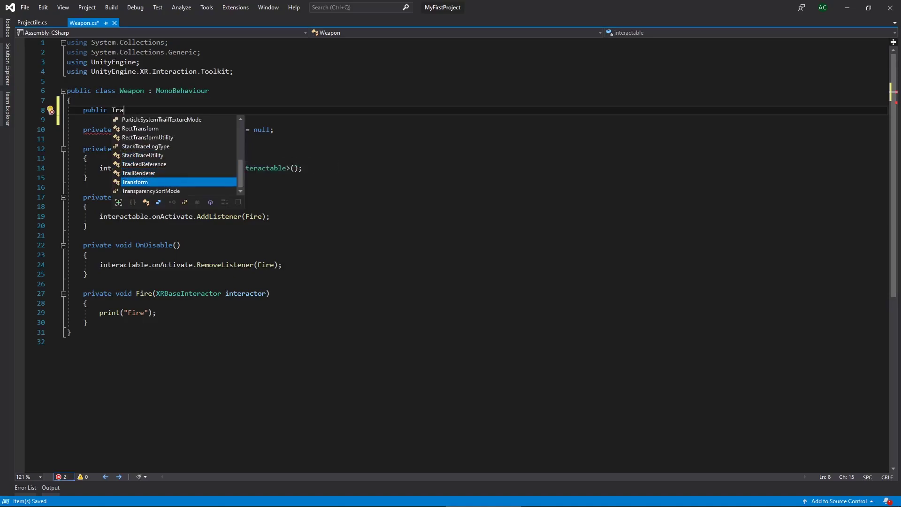
{"action": "key", "text": "Tab"}
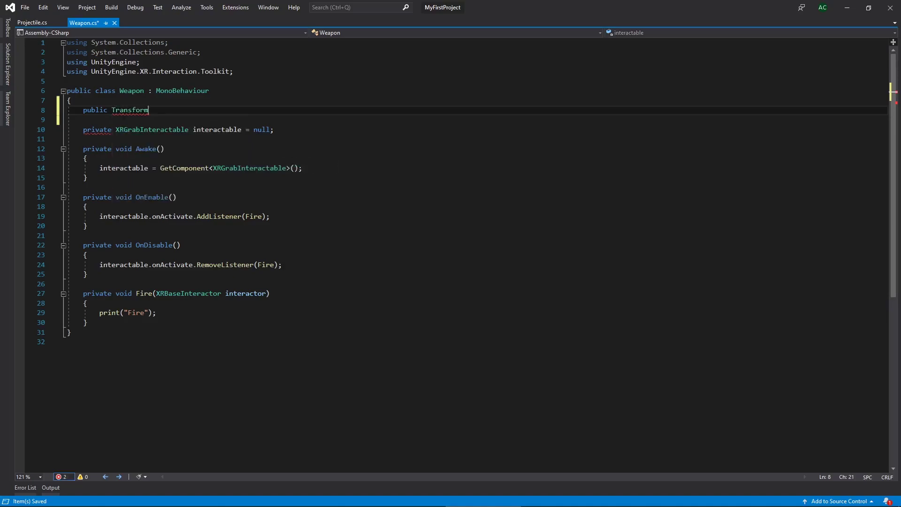
{"action": "type", "text": "barrel = null;"}
- Declare the field public GameObject projectilePrefab = null; directly below the barrel field
{"action": "key", "text": "Return"}
{"action": "type", "text": "public "}
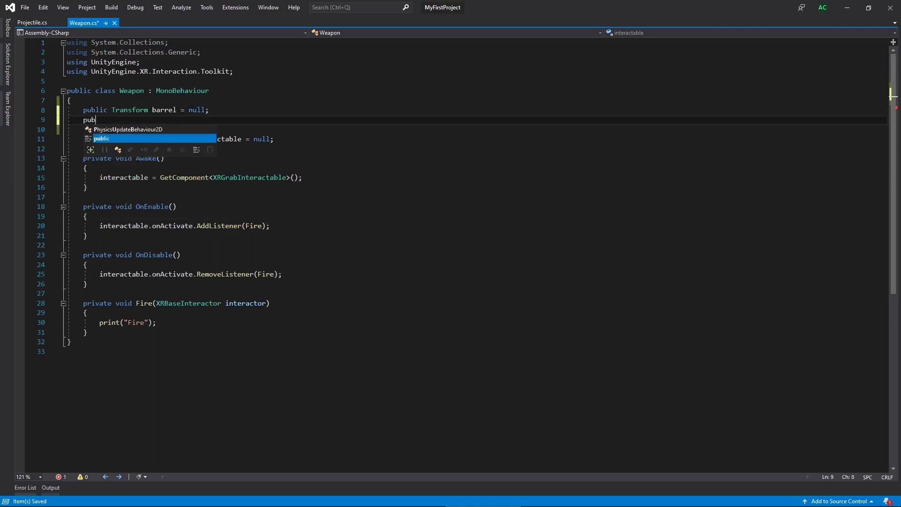
{"action": "type", "text": "Game"}
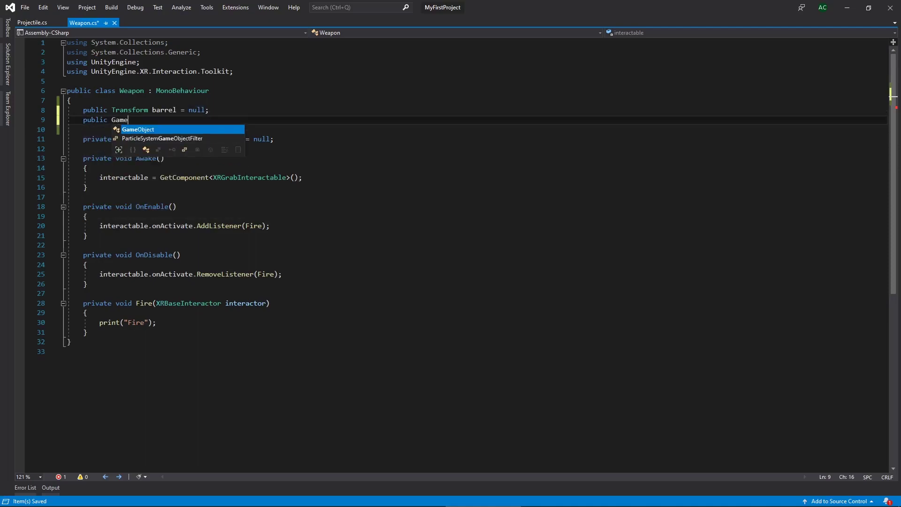
{"action": "type", "text": "Object pro"}
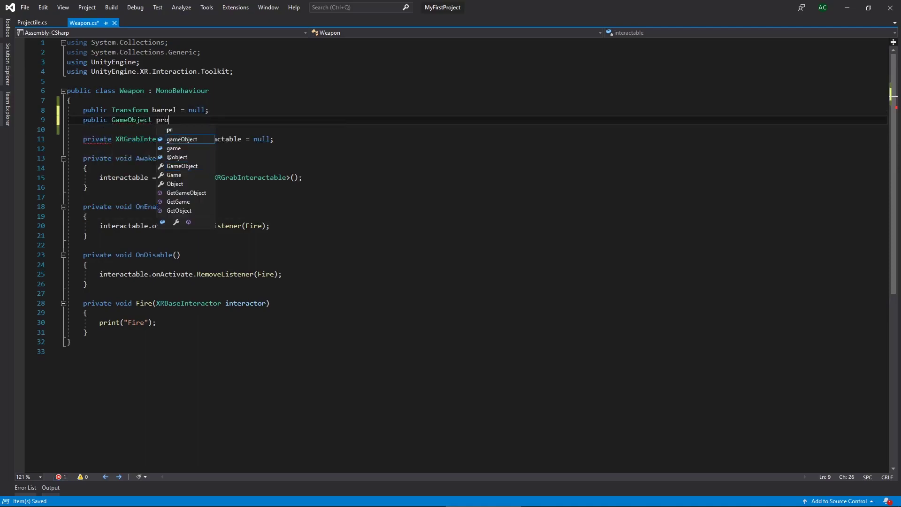
{"action": "type", "text": "jectilePrefab = null;"}
- Add an empty method private void CreateProjectile() after the Fire method in the Weapon class
{"action": "key", "text": "Down"}
{"action": "key", "text": "Down"}
{"action": "key", "text": "Down"}
{"action": "key", "text": "Down"}
{"action": "key", "text": "Down"}
{"action": "key", "text": "Down"}
{"action": "key", "text": "Down"}
{"action": "key", "text": "Down"}
{"action": "key", "text": "Down"}
{"action": "key", "text": "Down"}
{"action": "key", "text": "Down"}
{"action": "key", "text": "Down"}
{"action": "key", "text": "Down"}
{"action": "key", "text": "Down"}
{"action": "key", "text": "Down"}
{"action": "key", "text": "Down"}
{"action": "key", "text": "Down"}
{"action": "key", "text": "Down"}
{"action": "key", "text": "Down"}
{"action": "key", "text": "Down"}
{"action": "key", "text": "Down"}
{"action": "key", "text": "Down"}
{"action": "key", "text": "Return"}
{"action": "key", "text": "Return"}
{"action": "type", "text": "pria"}
{"action": "key", "text": "BackSpace"}
{"action": "type", "text": "vate void CreateProjectile()"}
{"action": "key", "text": "Return"}
{"action": "type", "text": "{"}
{"action": "key", "text": "Return"}
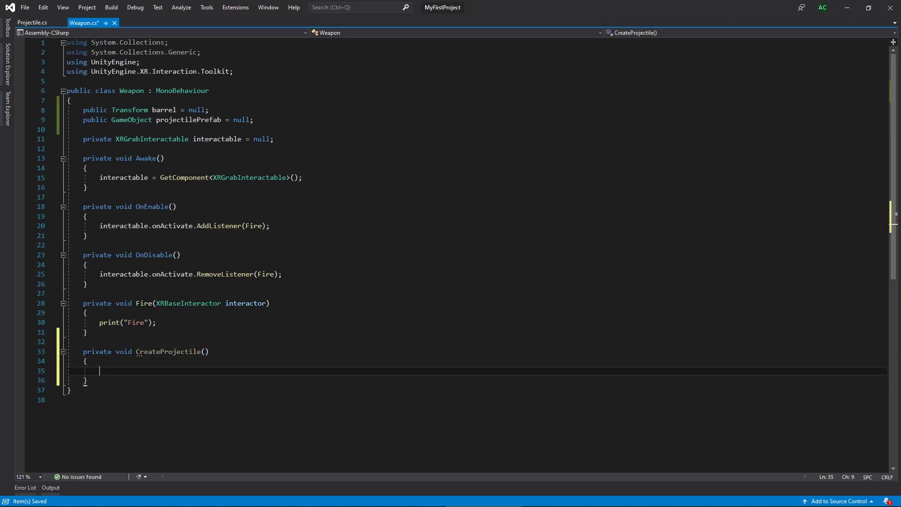
- Inside CreateProjectile, declare the local variable GameObject projectileObject and assign it an Instantiate call
{"action": "type", "text": "Gam"}
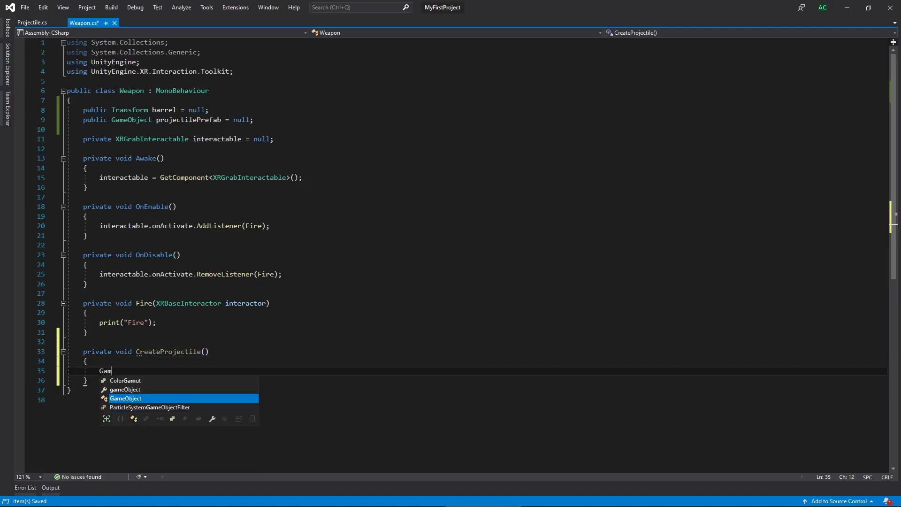
{"action": "key", "text": "Tab"}
{"action": "type", "text": "projec"}
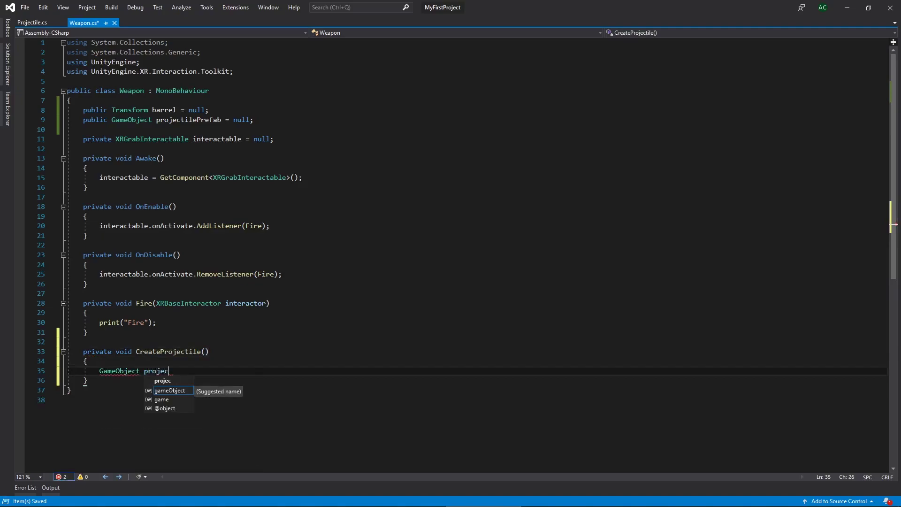
{"action": "type", "text": "tileO"}
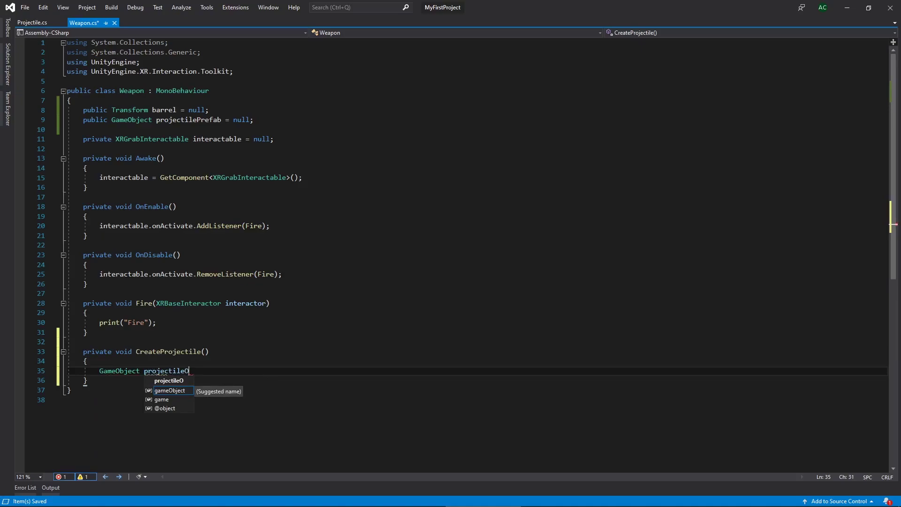
{"action": "type", "text": "bject ="}
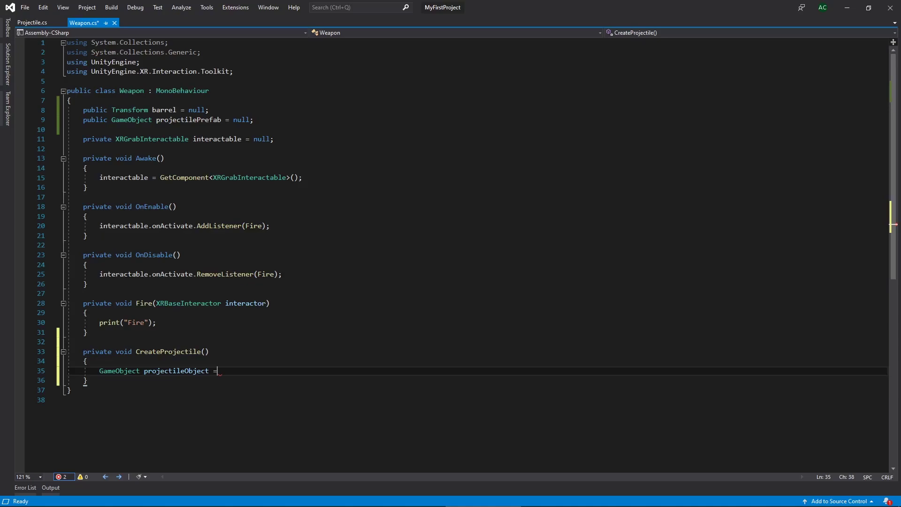
{"action": "type", "text": "Instn"}
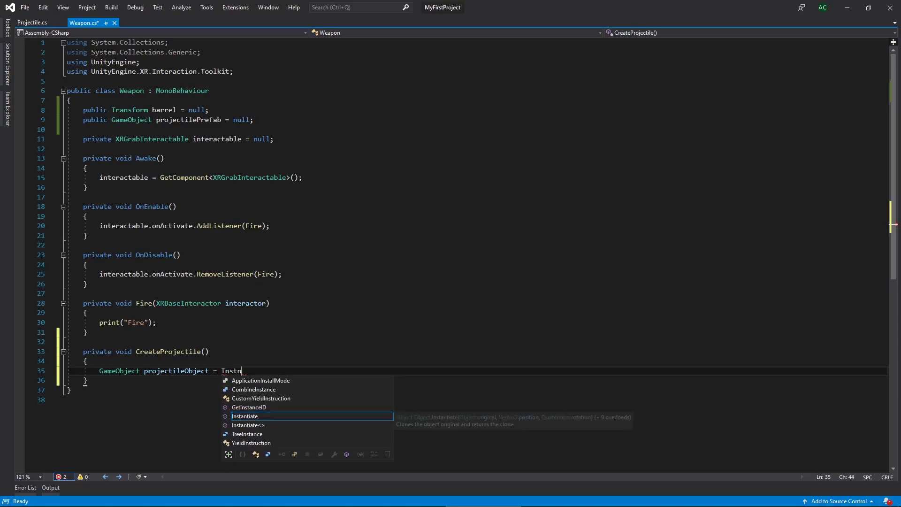
{"action": "key", "text": "Tab"}
{"action": "type", "text": "("}
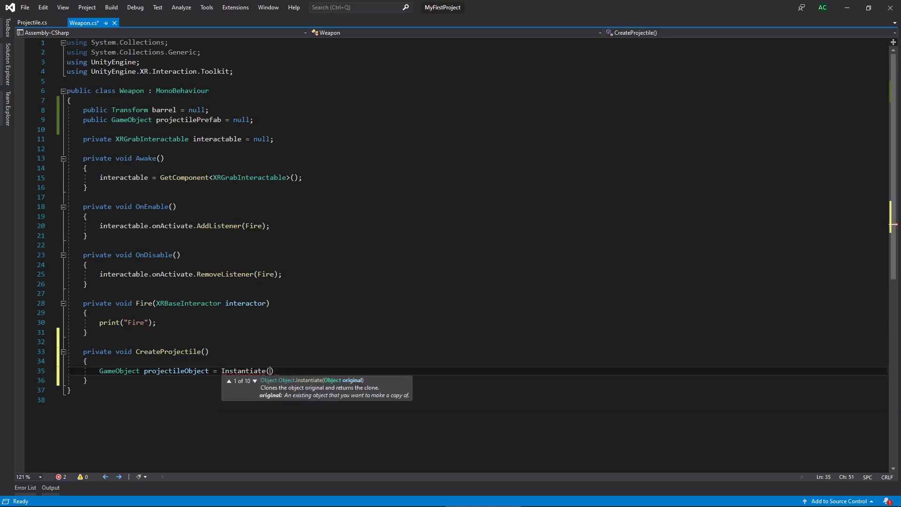
- Complete the Instantiate call with the arguments projectilePrefab, barrel.position and barrel.rotation, ending the statement with a new line
{"action": "type", "text": "proj"}
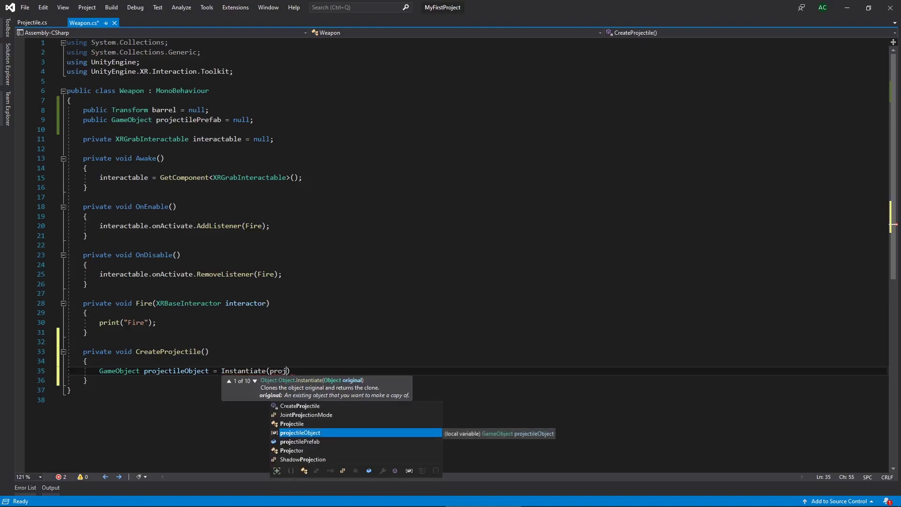
{"action": "key", "text": "Tab"}
{"action": "type", "text": ", b"}
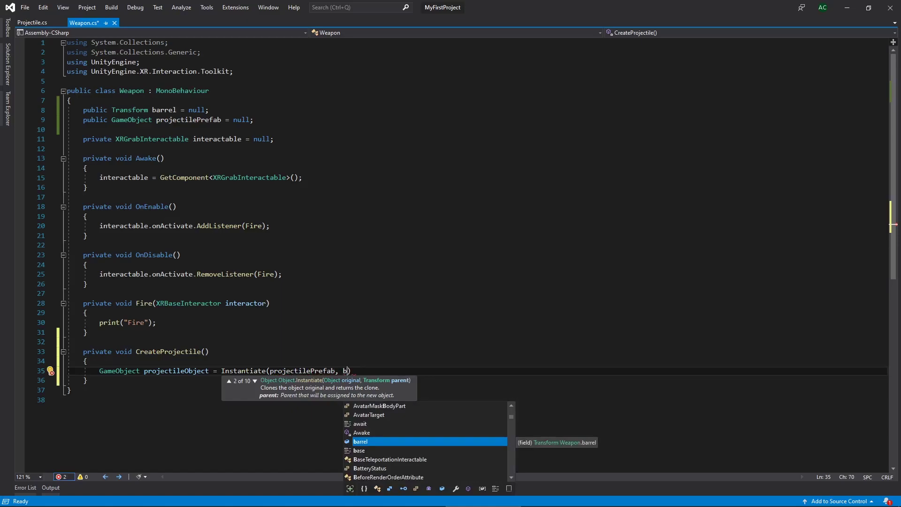
{"action": "type", "text": "ar"}
{"action": "key", "text": "Tab"}
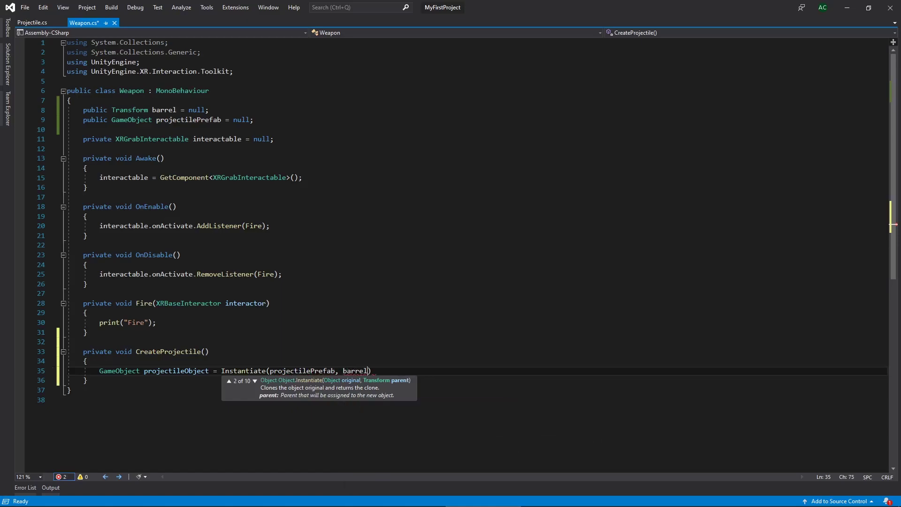
{"action": "type", "text": "."}
{"action": "key", "text": "Tab"}
{"action": "type", "text": ","}
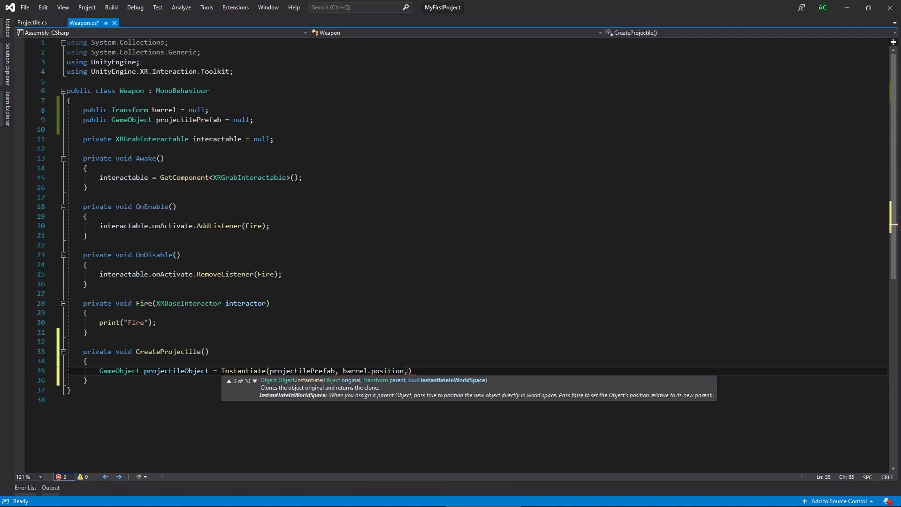
{"action": "type", "text": " barr"}
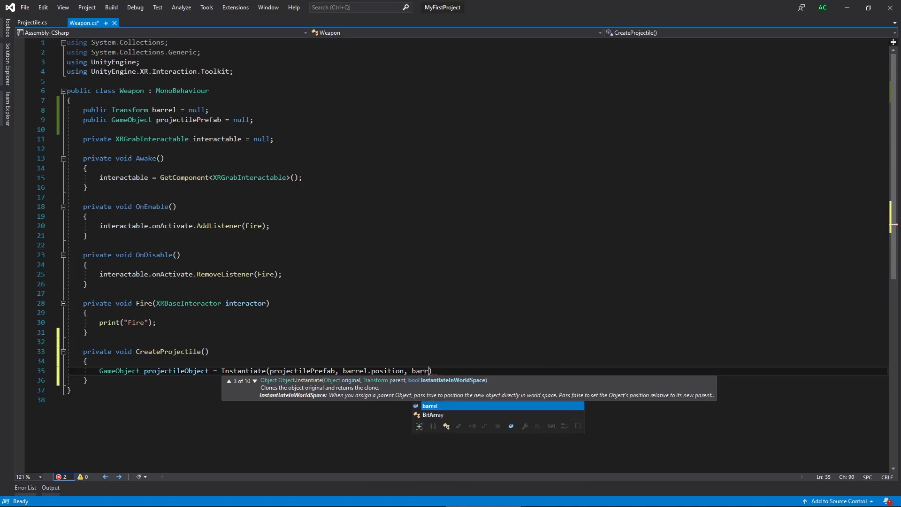
{"action": "key", "text": "Tab"}
{"action": "type", "text": ".ro"}
{"action": "key", "text": "Tab"}
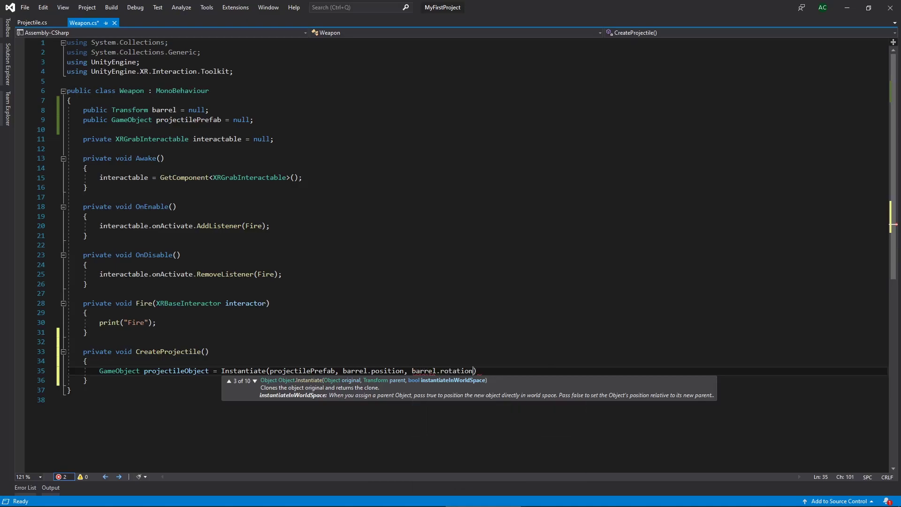
{"action": "type", "text": ");"}
{"action": "key", "text": "Return"}
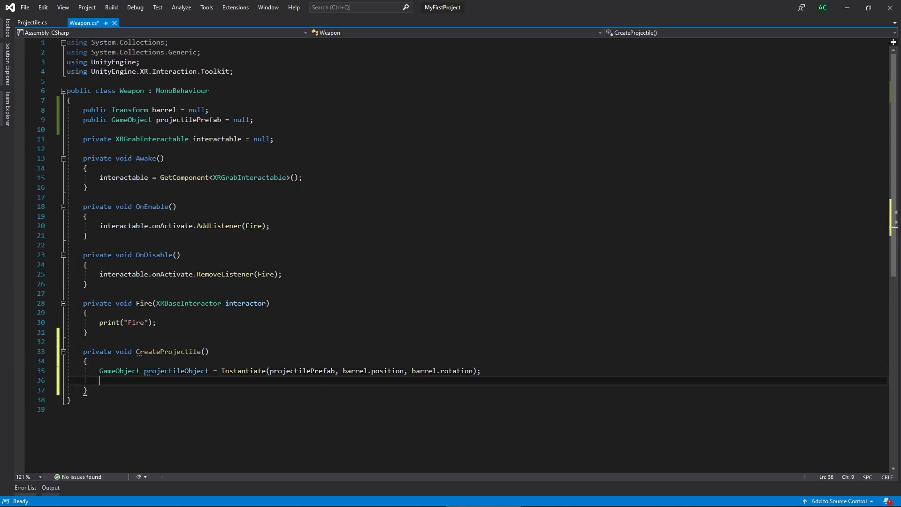
- Add the line Projectile projectile = projectileObject.GetComponent<Projectile>(); to CreateProjectile and save the script
{"action": "type", "text": "P"}
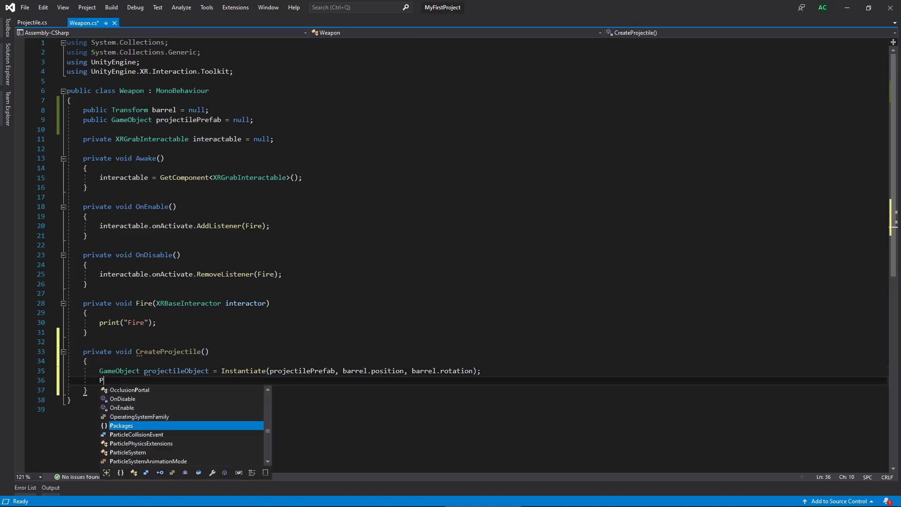
{"action": "type", "text": "rojectile proj"}
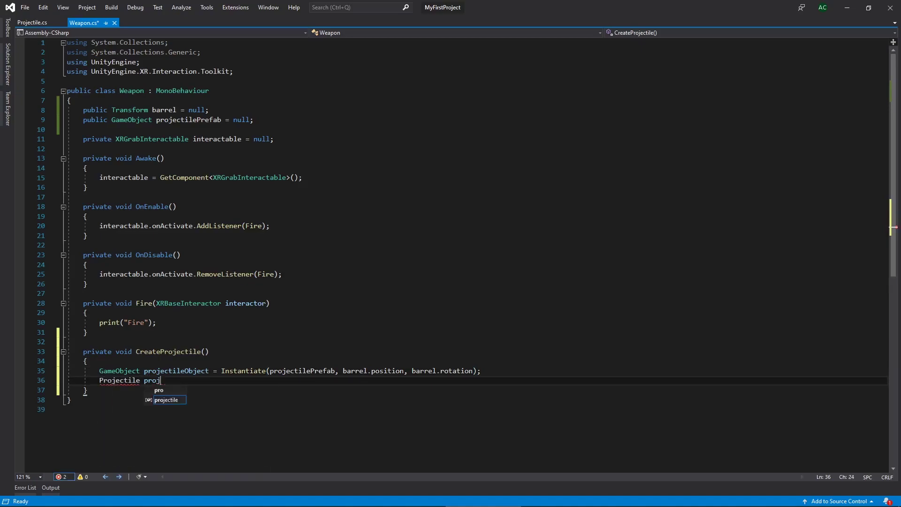
{"action": "type", "text": "ectile = "}
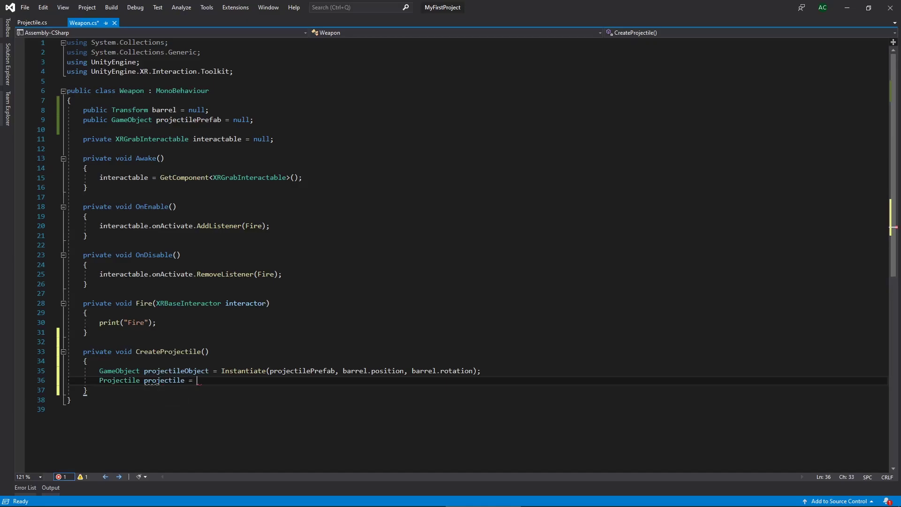
{"action": "type", "text": "proj"}
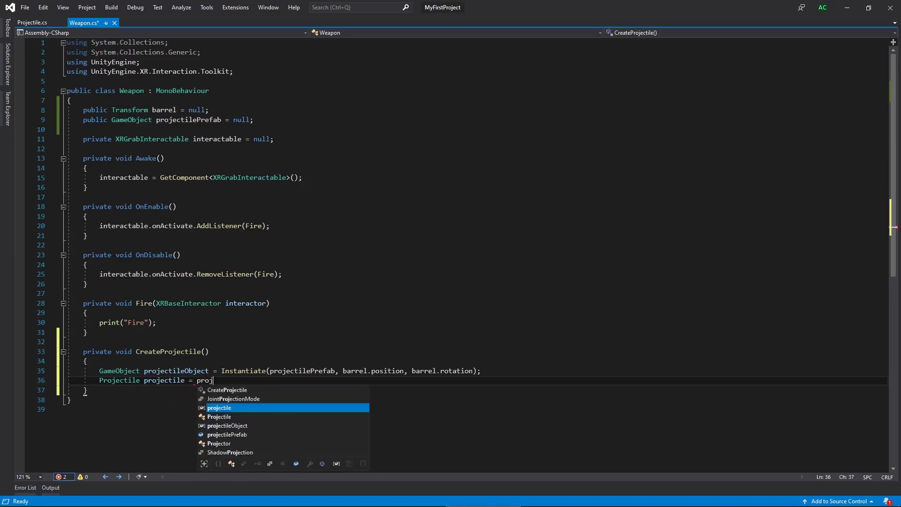
{"action": "type", "text": "ect"}
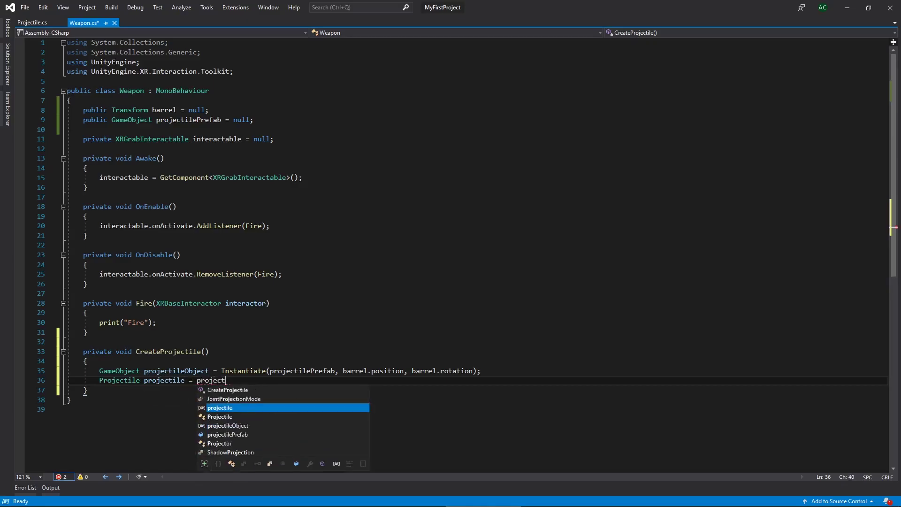
{"action": "type", "text": "ileObject.GetComponent<Projec>"}
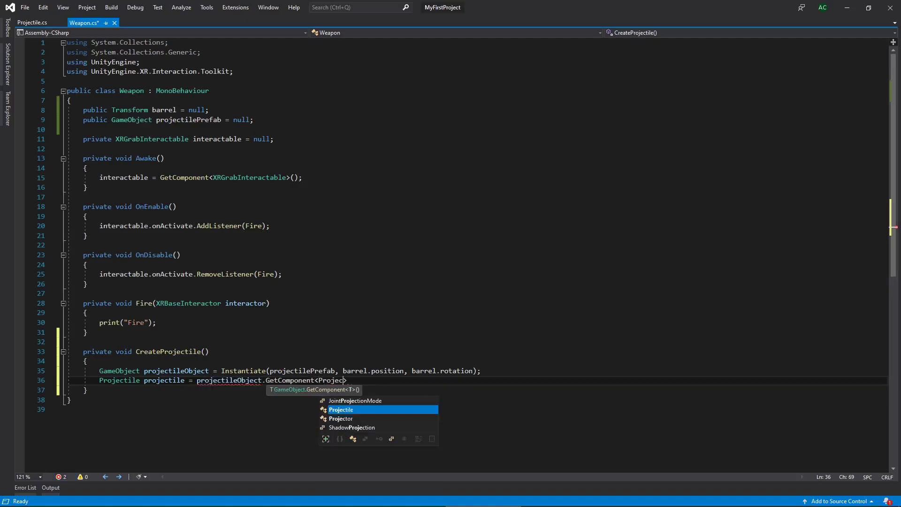
{"action": "key", "text": "Tab"}
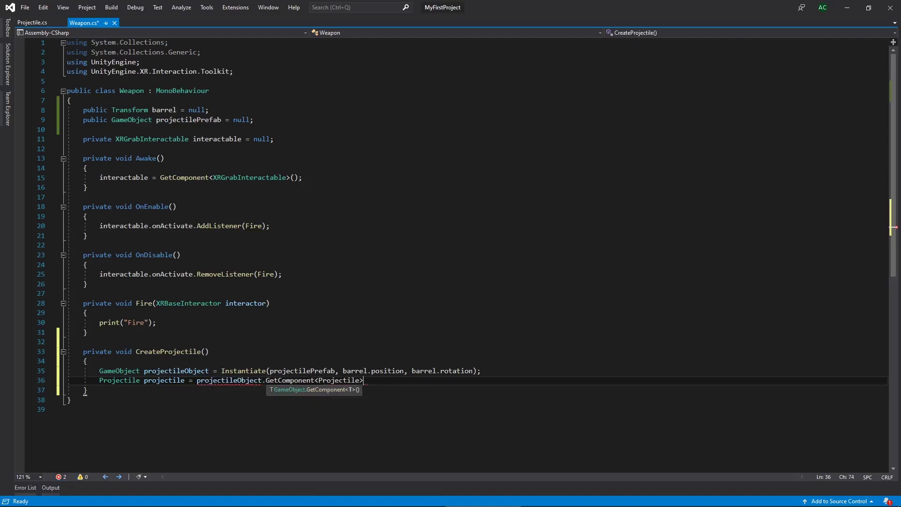
{"action": "type", "text": ">();"}
{"action": "key", "text": "ctrl+s"}
{"action": "key", "text": "Return"}
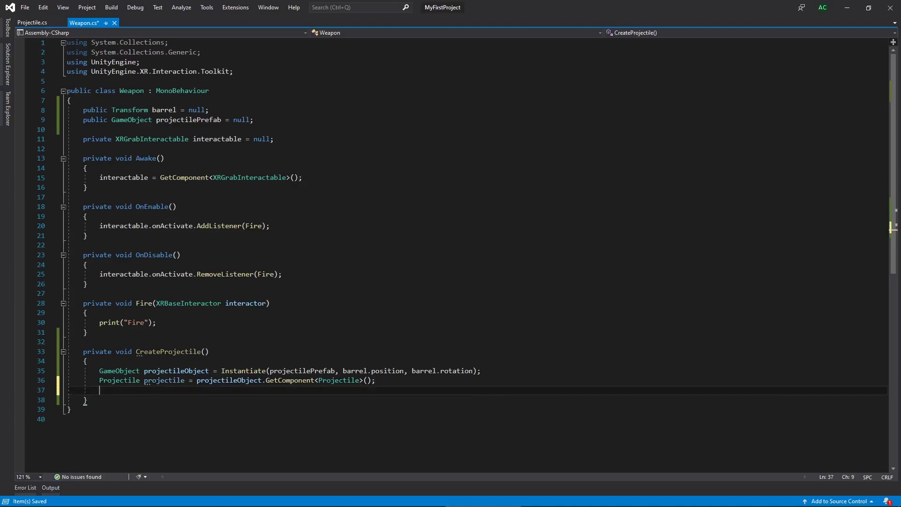
- Add projectile.Launch(); as the last line of CreateProjectile and save the script
{"action": "type", "text": "proj"}
{"action": "key", "text": "Tab"}
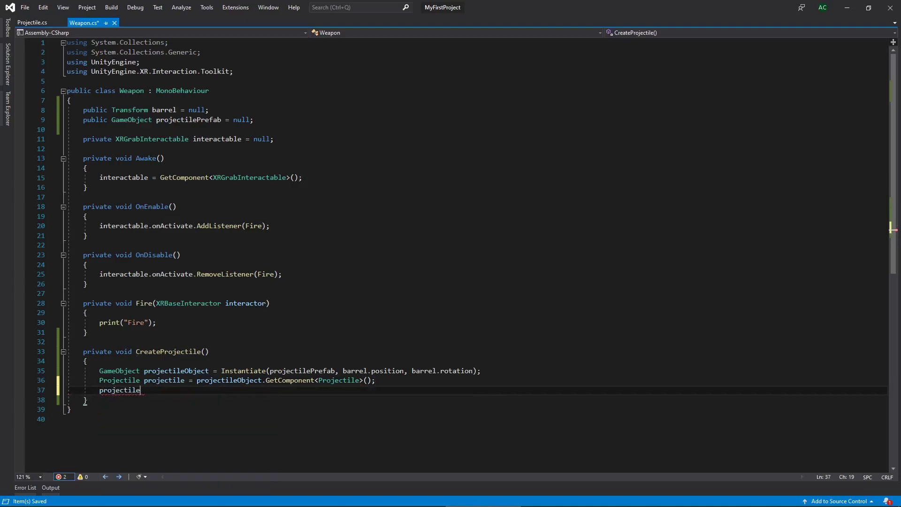
{"action": "type", "text": ".laun"}
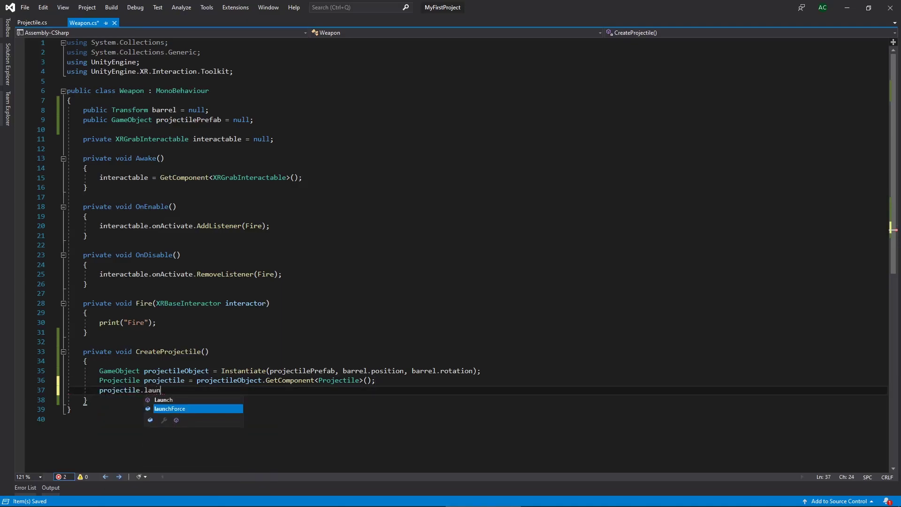
{"action": "key", "text": "Up"}
{"action": "key", "text": "Tab"}
{"action": "type", "text": "();"}
{"action": "key", "text": "ctrl+s"}
- Replace the print statement in the Fire method with CreateProjectile(); and save the script
{"action": "key", "text": "Up"}
{"action": "key", "text": "Up"}
{"action": "key", "text": "Up"}
{"action": "key", "text": "Up"}
{"action": "key", "text": "Up"}
{"action": "key", "text": "Up"}
{"action": "key", "text": "Up"}
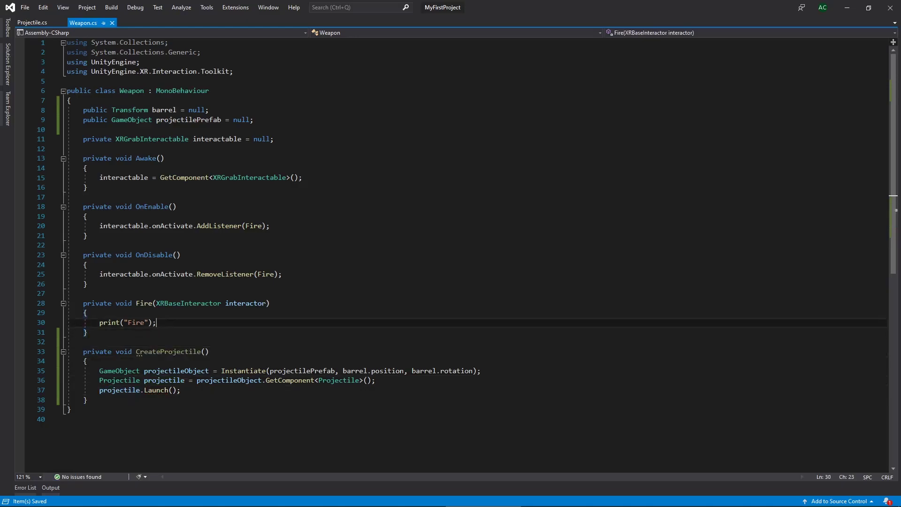
{"action": "key", "text": "BackSpace"}
{"action": "key", "text": "BackSpace"}
{"action": "key", "text": "BackSpace"}
{"action": "key", "text": "BackSpace"}
{"action": "key", "text": "BackSpace"}
{"action": "key", "text": "BackSpace"}
{"action": "key", "text": "BackSpace"}
{"action": "key", "text": "BackSpace"}
{"action": "key", "text": "BackSpace"}
{"action": "key", "text": "BackSpace"}
{"action": "key", "text": "BackSpace"}
{"action": "key", "text": "BackSpace"}
{"action": "key", "text": "BackSpace"}
{"action": "key", "text": "BackSpace"}
{"action": "type", "text": "CreateProjectile();"}
{"action": "key", "text": "ctrl+s"}
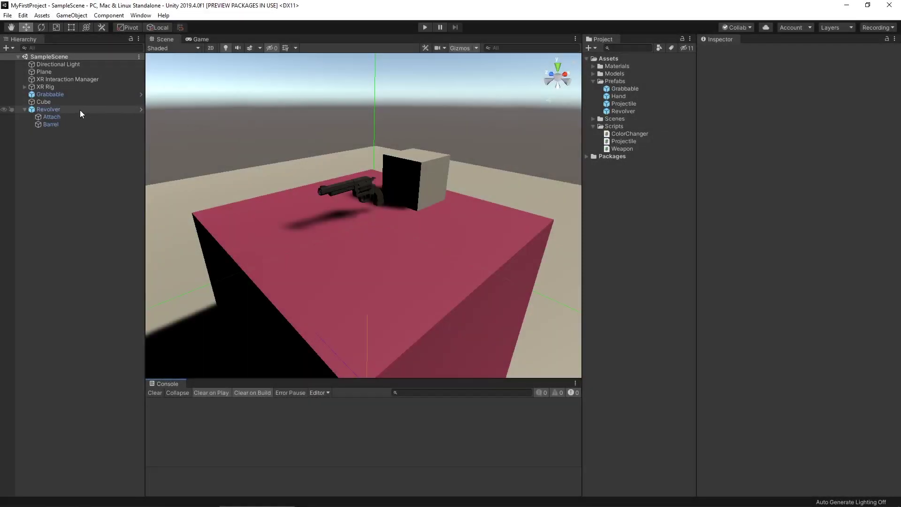
- In Unity, assign the Revolver's Barrel child and the Projectile prefab to its Weapon script's Barrel and Projectile Prefab fields
{"action": "left_click", "coordinate": [80, 110]}
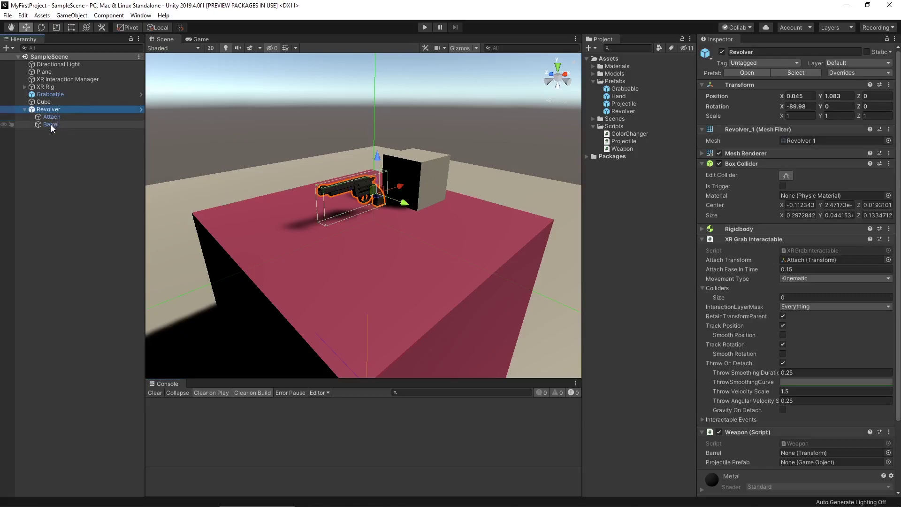
{"action": "left_click_drag", "start_coordinate": [51, 125], "coordinate": [786, 453]}
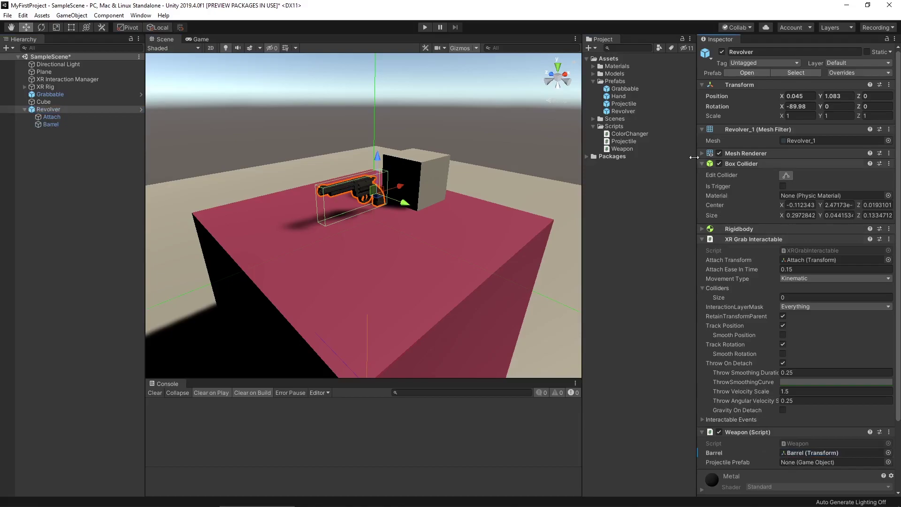
{"action": "left_click_drag", "start_coordinate": [632, 105], "coordinate": [838, 463]}
- Open the Projectile prefab for editing and set its Trail child's X position to 0
{"action": "left_click", "coordinate": [643, 105]}
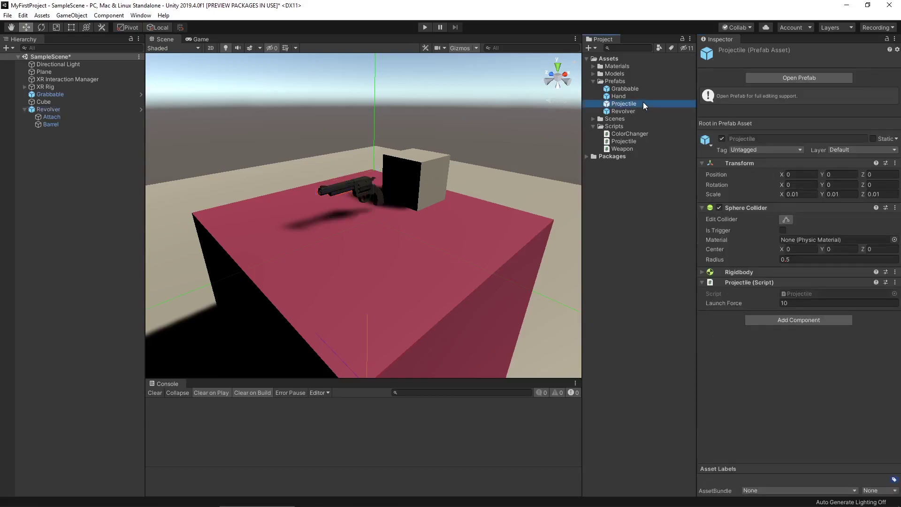
{"action": "double_click", "coordinate": [643, 103]}
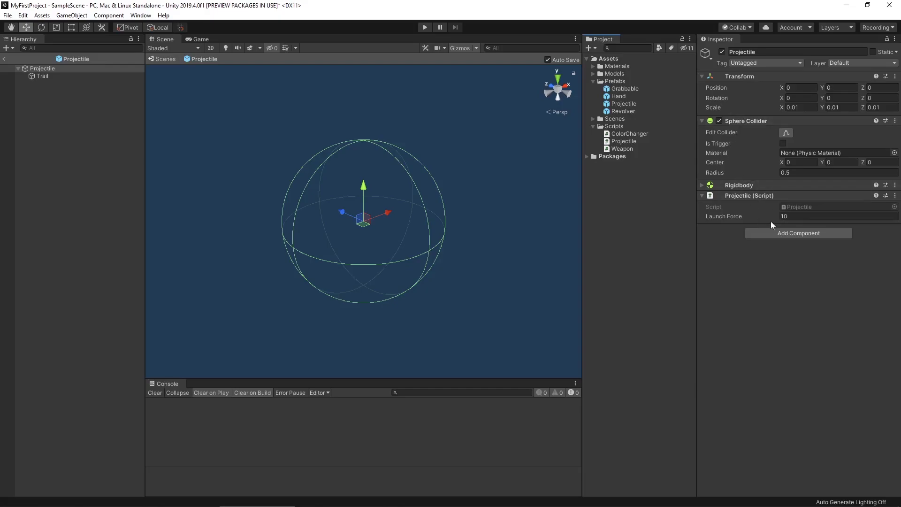
{"action": "left_click", "coordinate": [94, 76]}
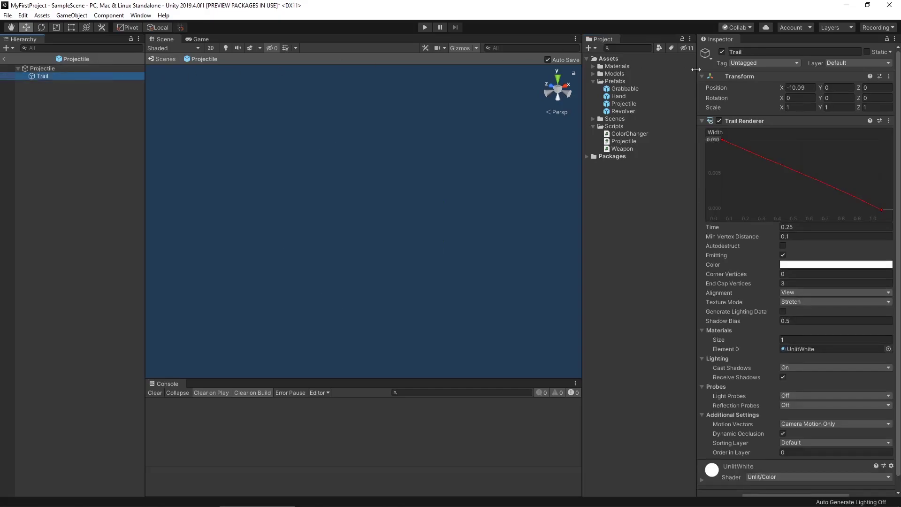
{"action": "left_click", "coordinate": [807, 89]}
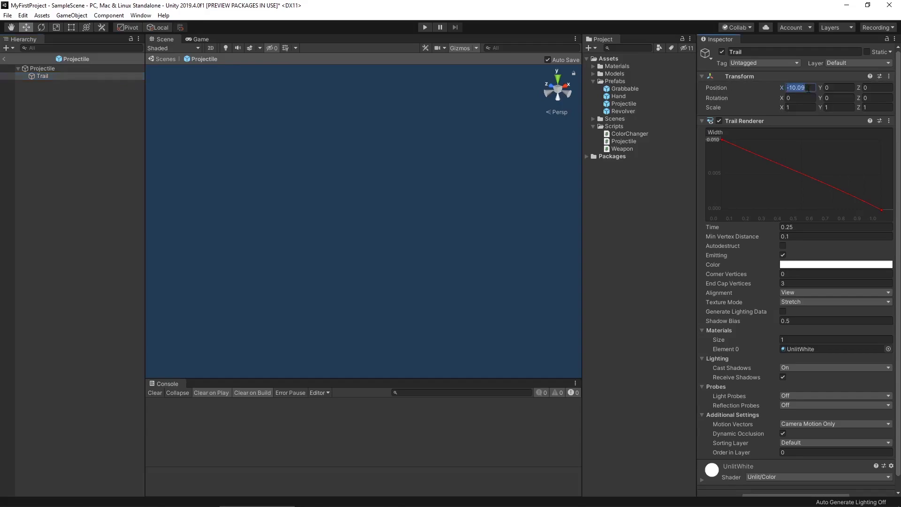
{"action": "type", "text": "0"}
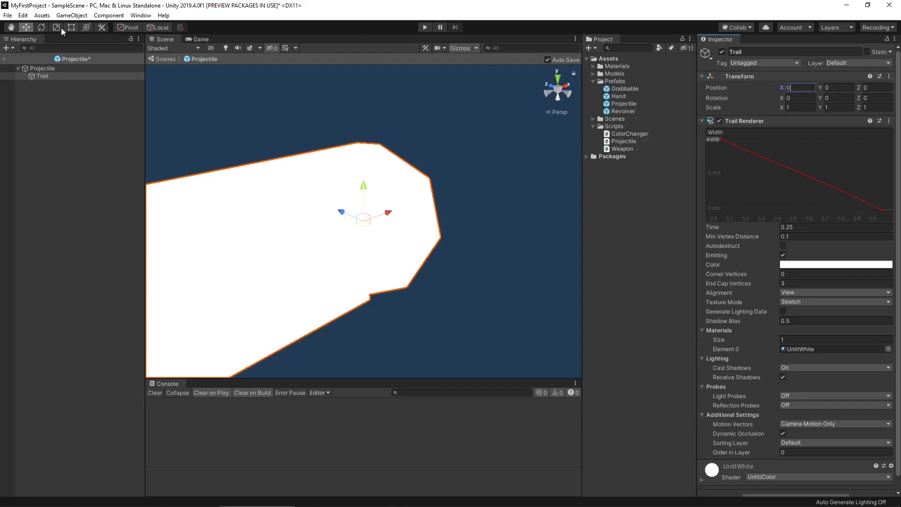
- Return from the Projectile prefab to SampleScene and start Play mode to test the Revolver's firing
{"action": "left_click", "coordinate": [5, 60]}
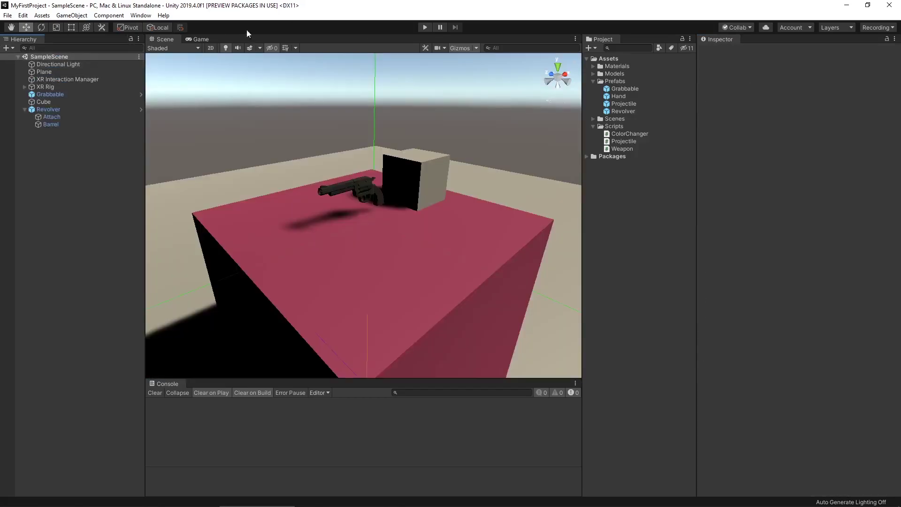
{"action": "left_click", "coordinate": [424, 27]}
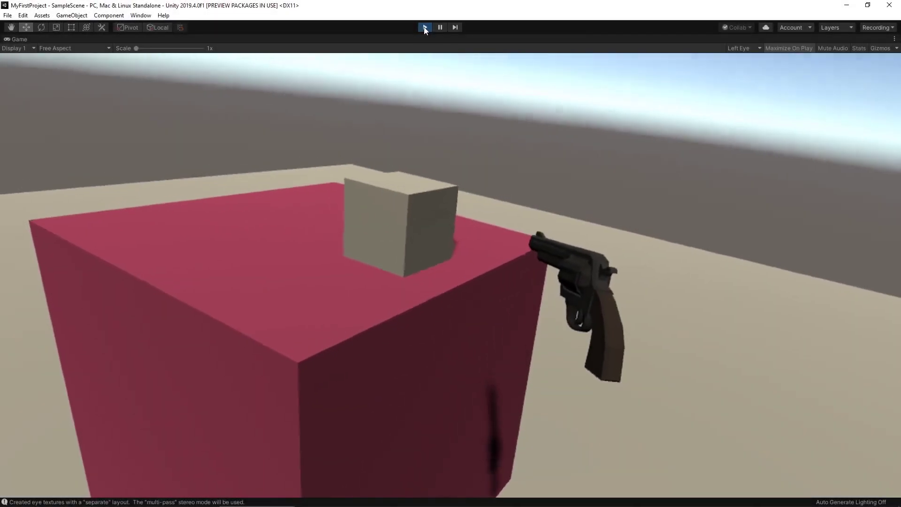